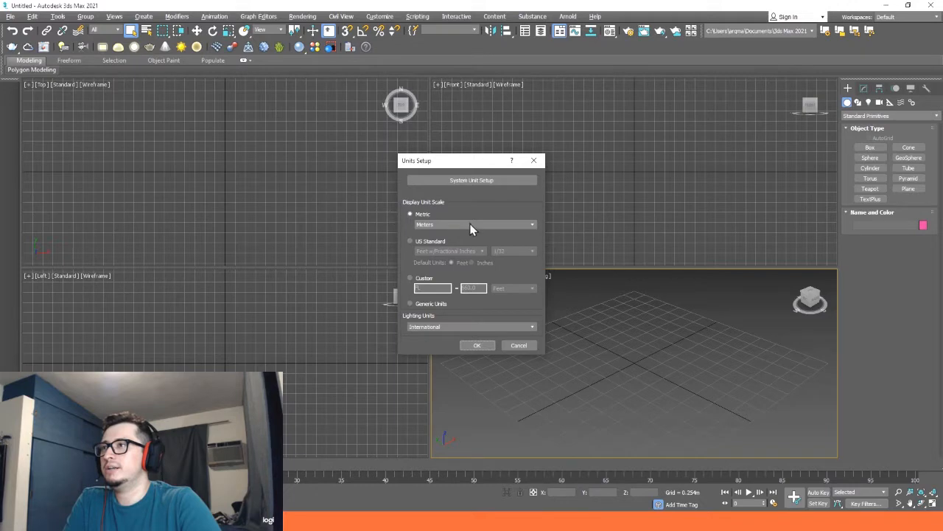
Set the display unit scale to metric meters and accept the units setup.
click(470, 223)
click(470, 223)
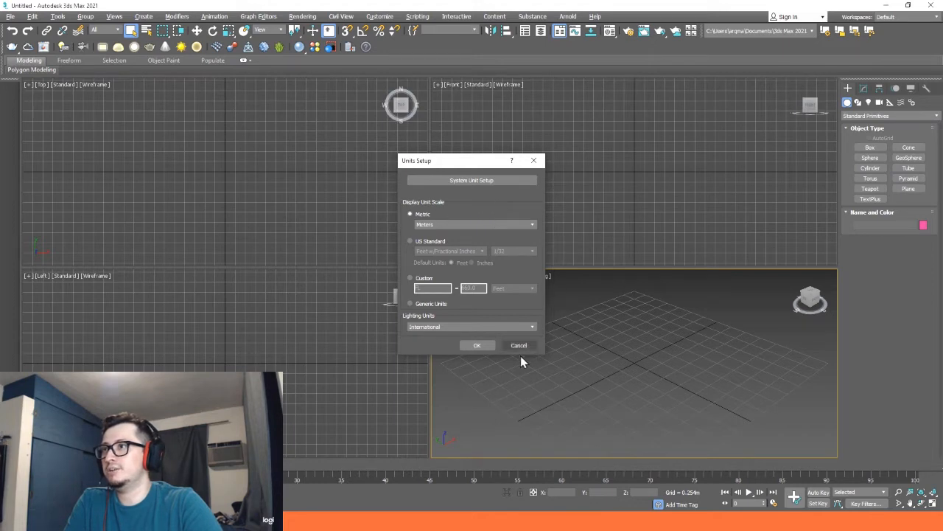
click(478, 345)
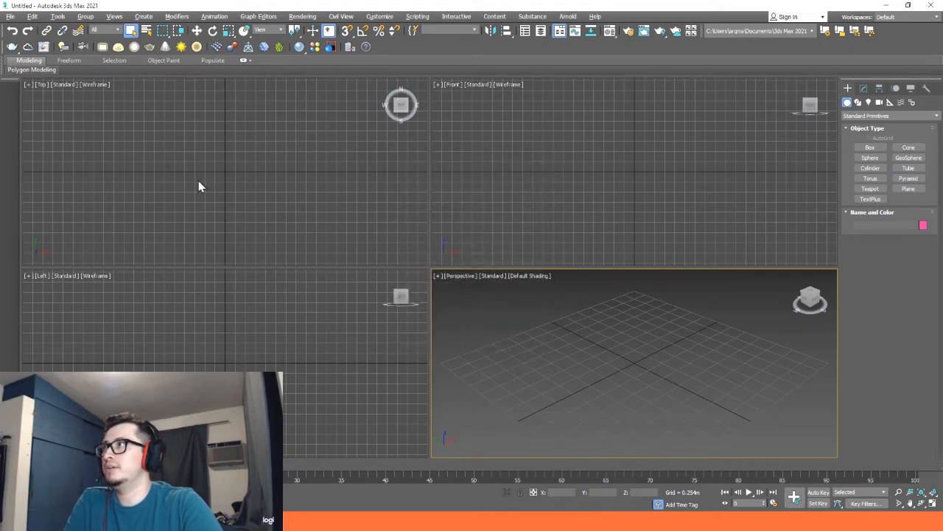
Review the auto backup file count and backup interval in the file preferences, and accept the settings.
click(10, 16)
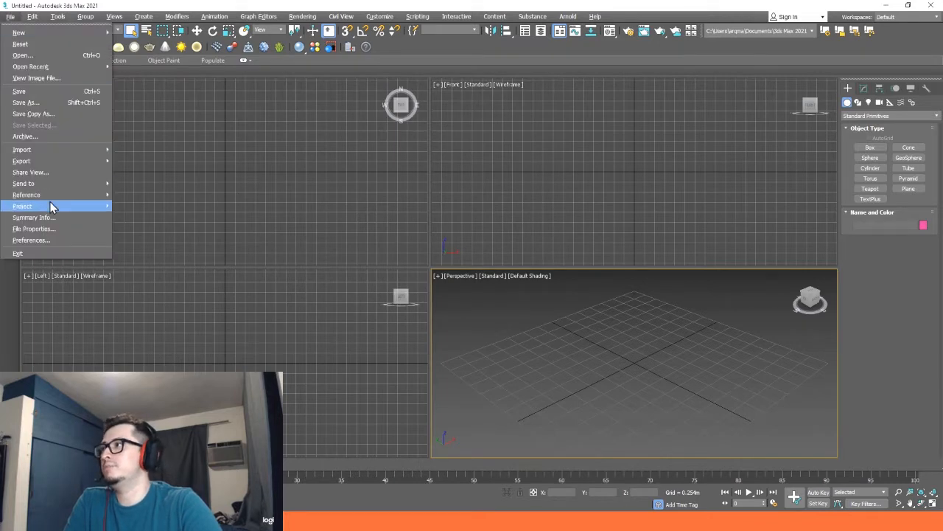
mouse_move(59, 199)
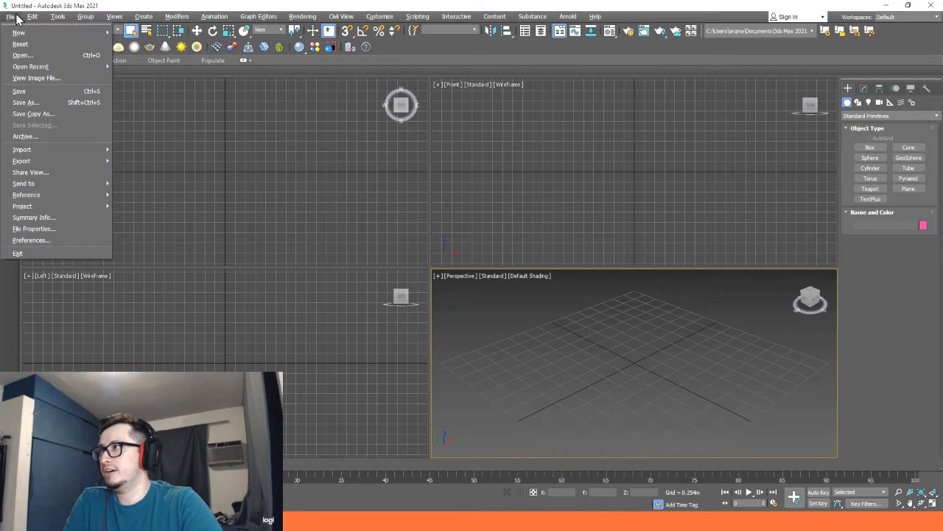
click(66, 241)
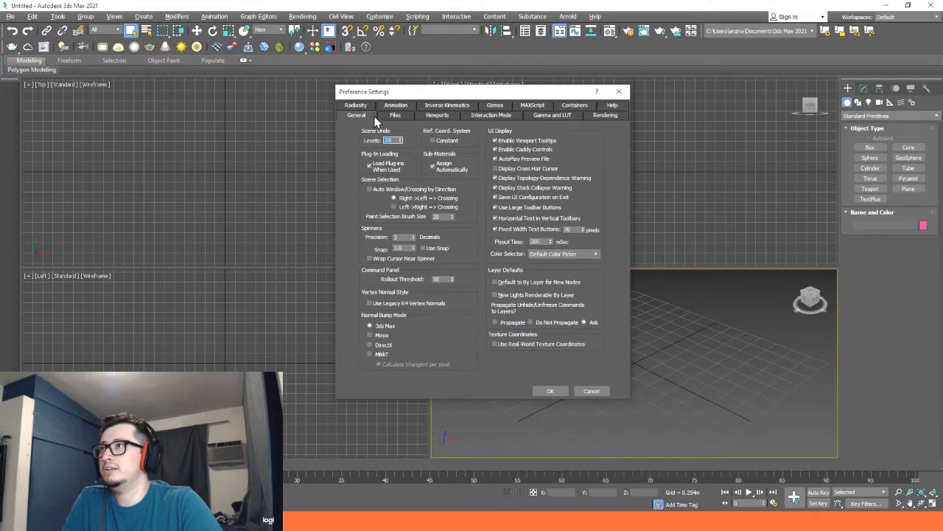
click(397, 116)
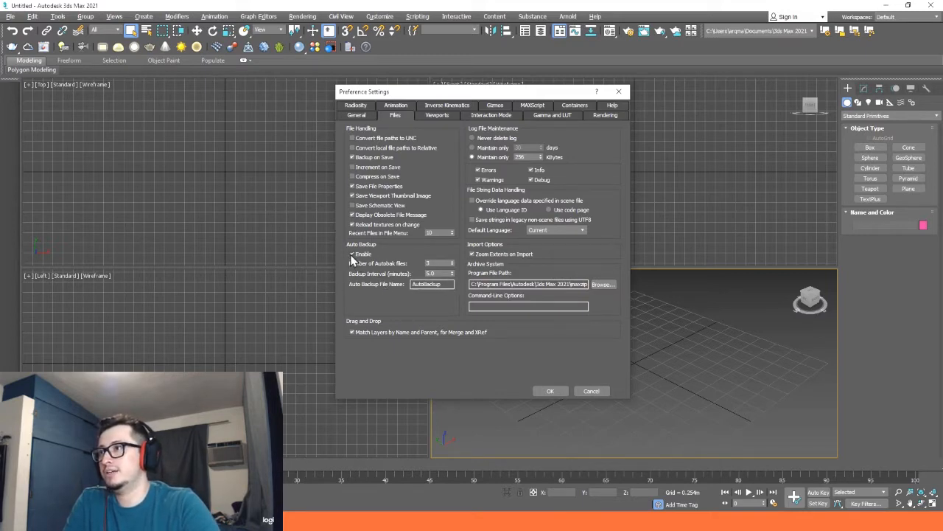
double_click(435, 263)
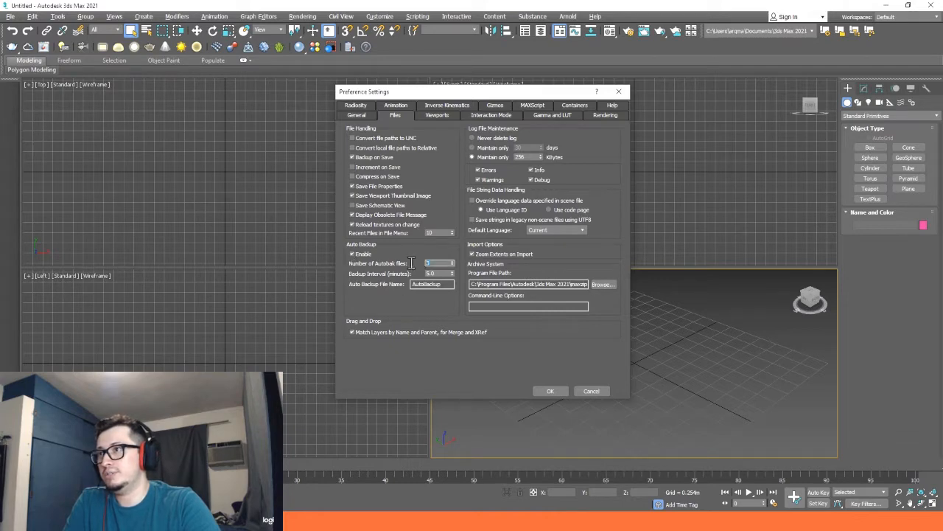
click(435, 263)
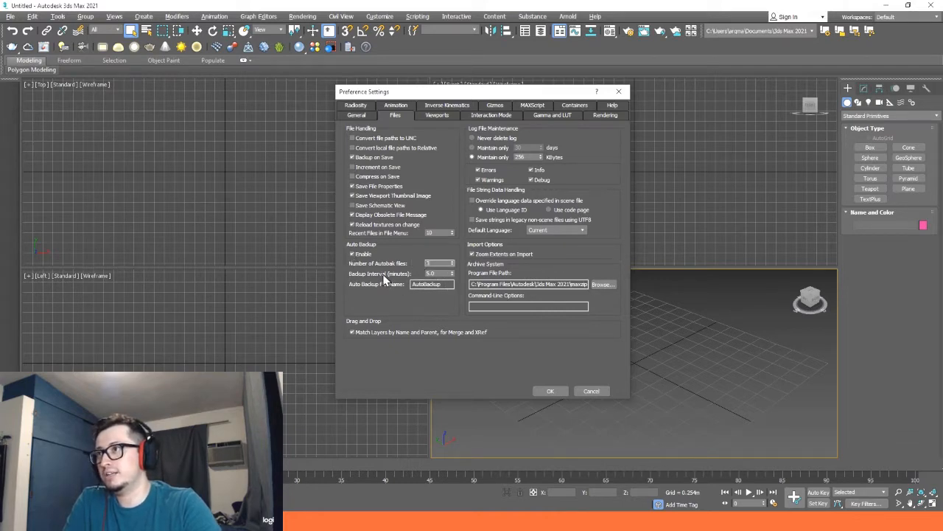
double_click(434, 273)
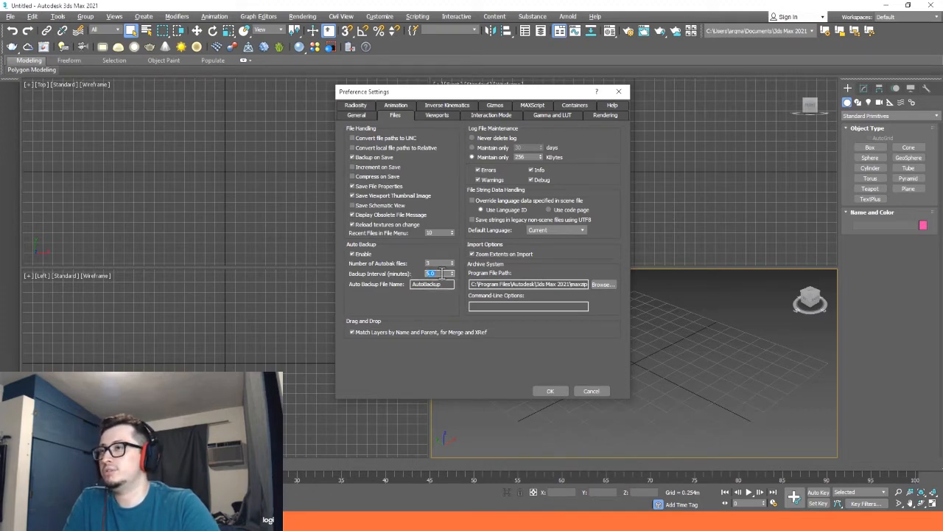
click(436, 263)
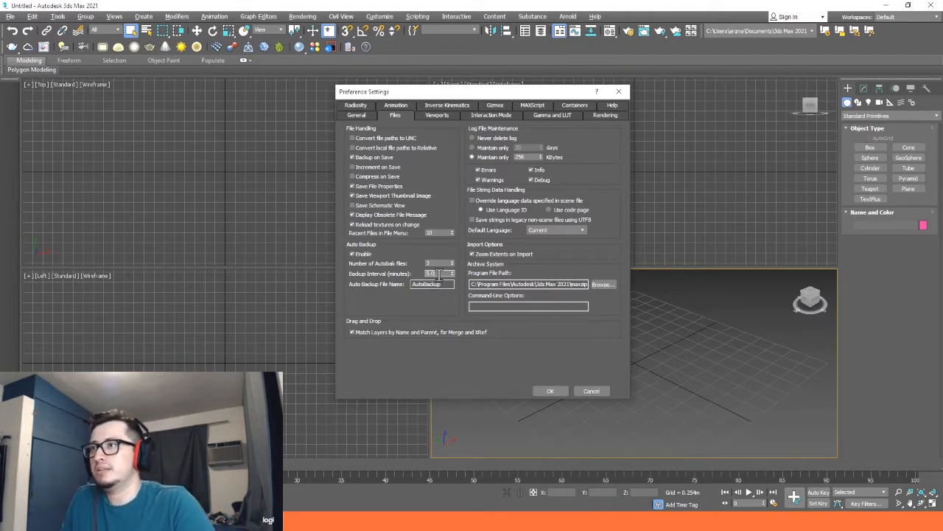
click(546, 391)
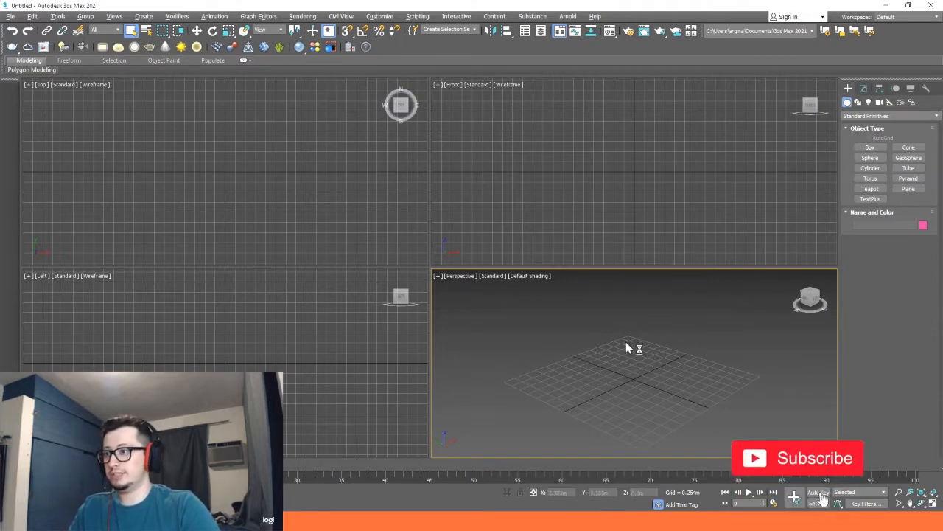
Maximize the Perspective viewport to fill the whole view area.
key(alt+w)
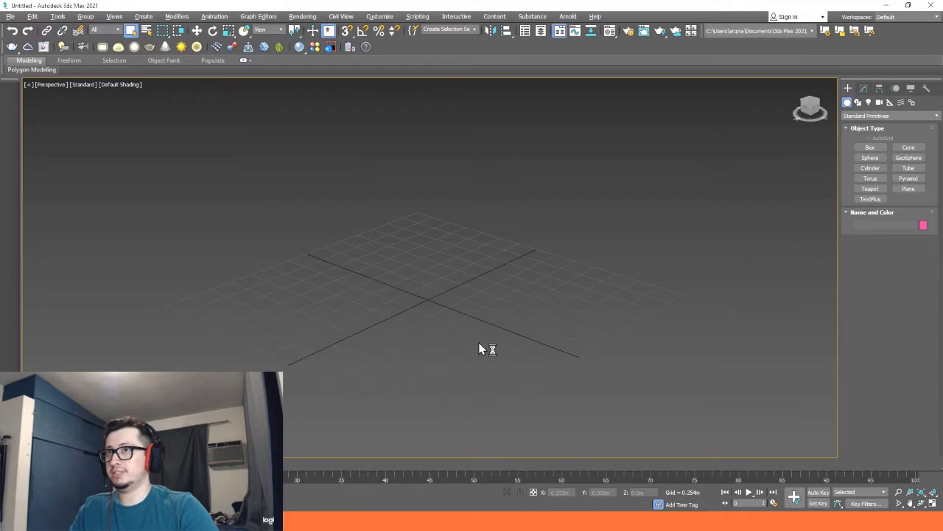
key(alt+w)
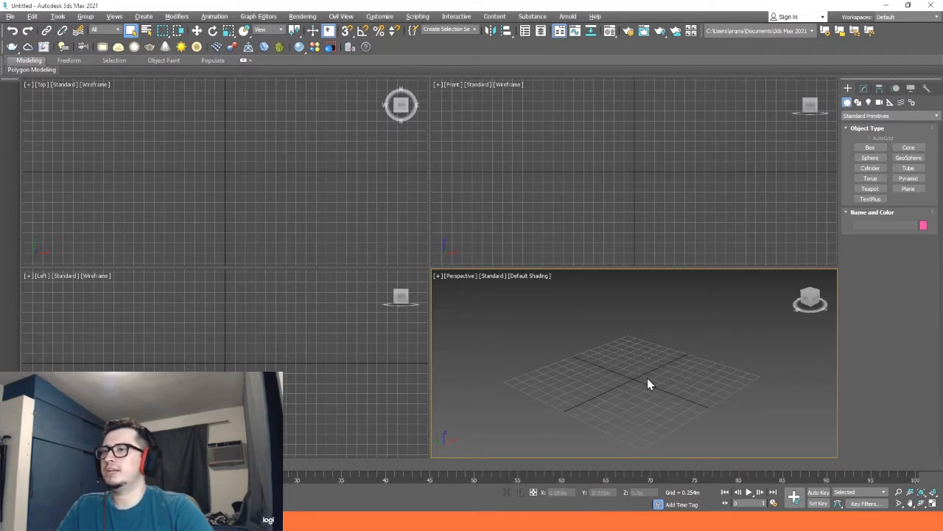
key(alt+w)
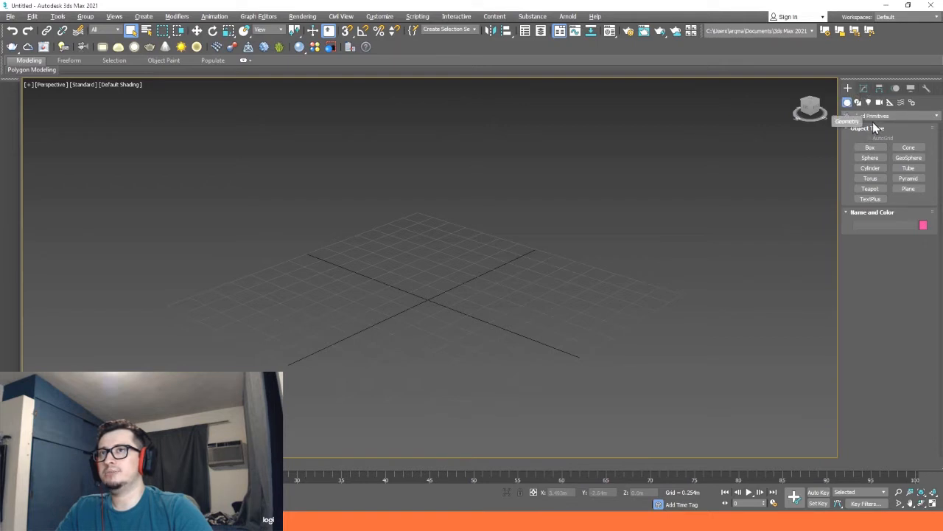
Create a standard primitive box about 0.64 m long, 0.28 m wide and 0.69 m high near the grid's front edge.
click(904, 116)
click(882, 126)
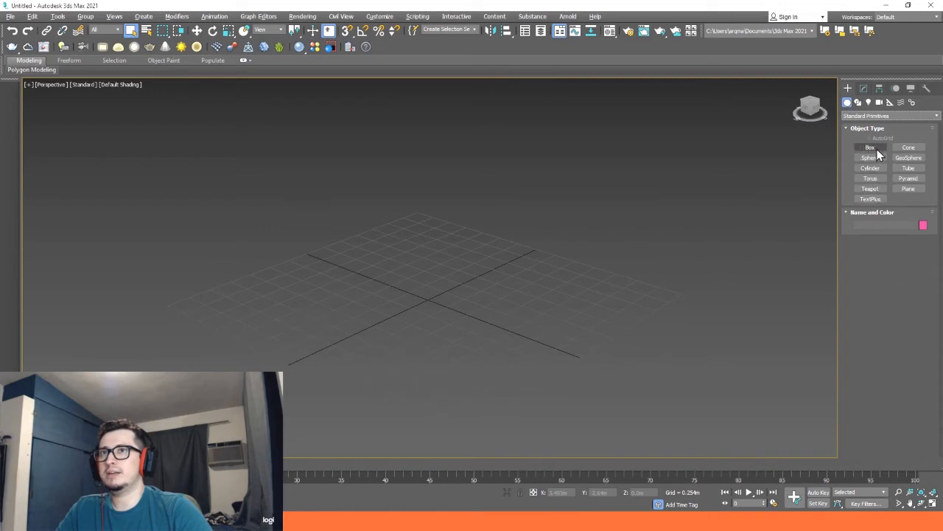
click(871, 149)
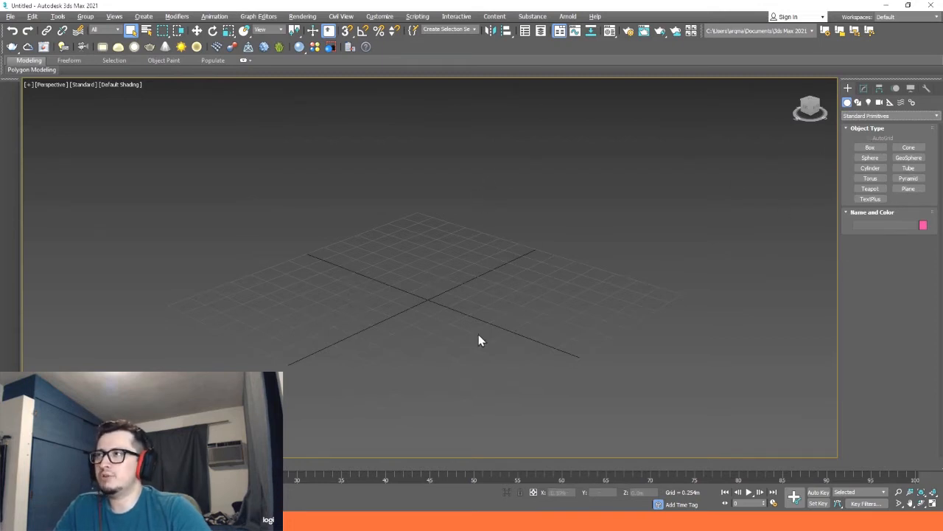
click(883, 147)
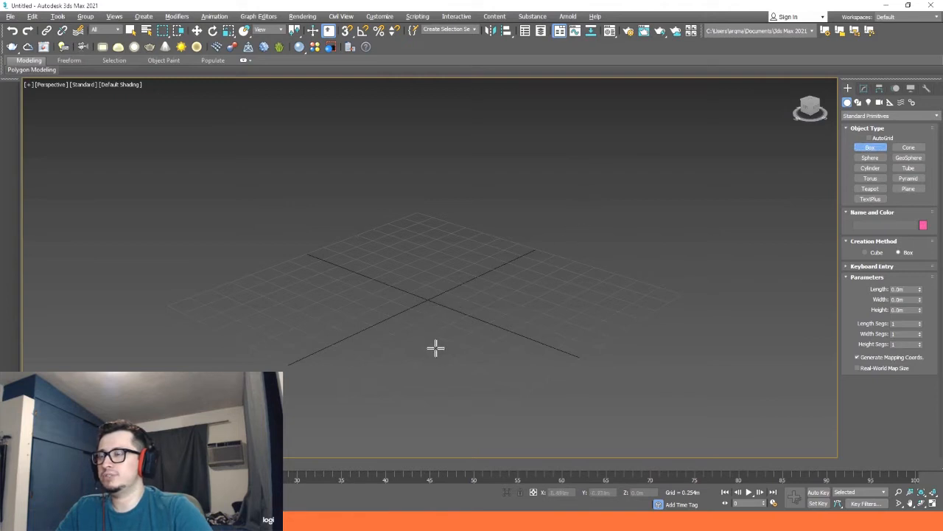
drag(398, 346, 430, 379)
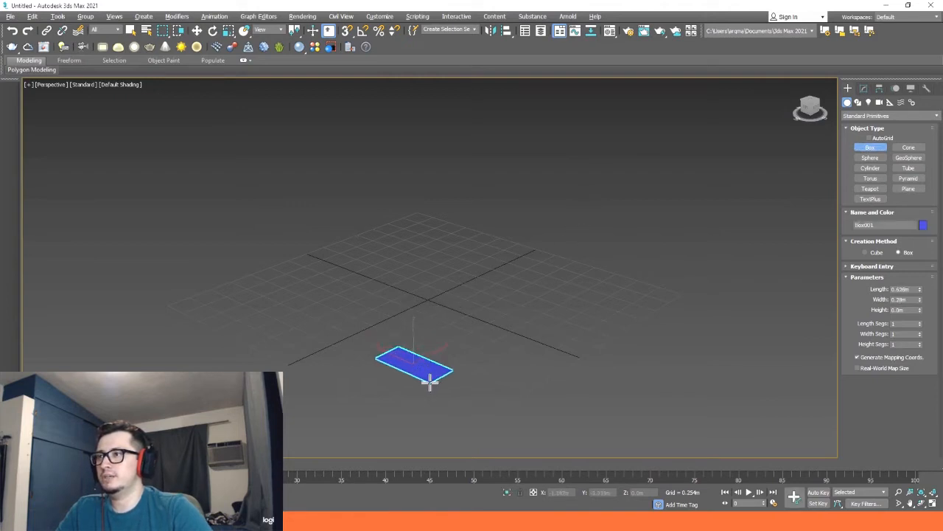
drag(430, 380, 430, 379)
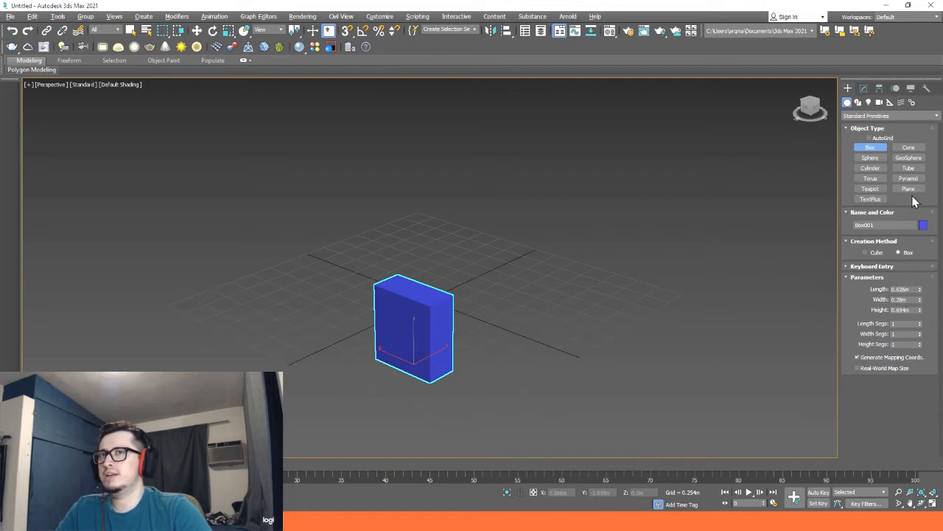
Create a sphere with a radius of about 0.44 m on the grid beside the box, and end sphere creation.
click(867, 160)
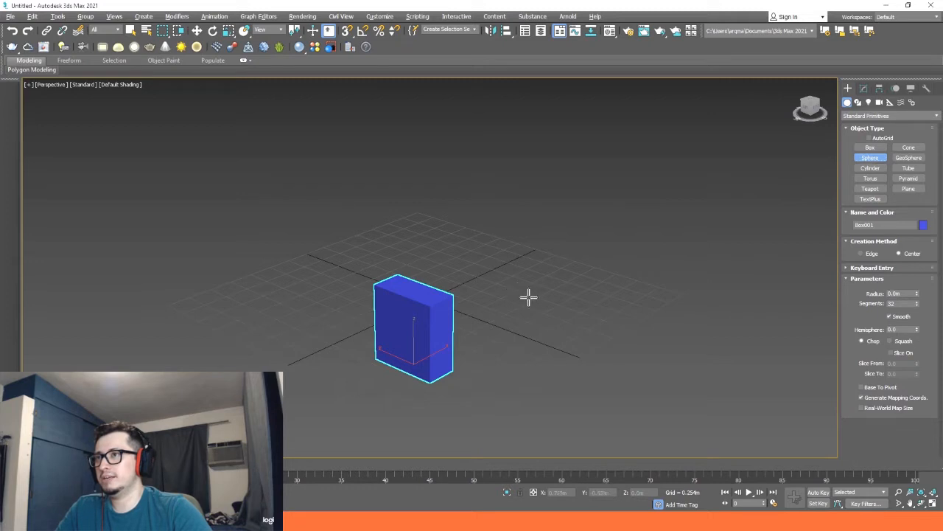
drag(505, 284, 522, 303)
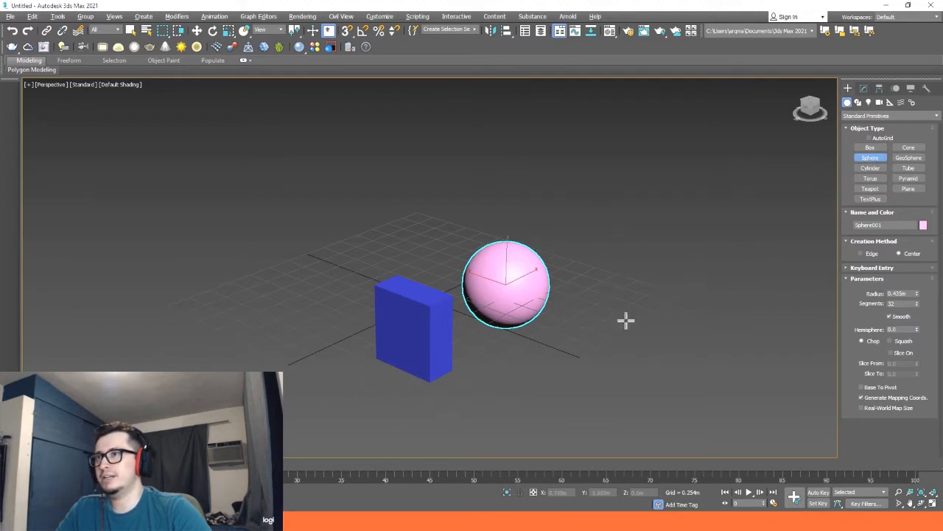
right_click(574, 278)
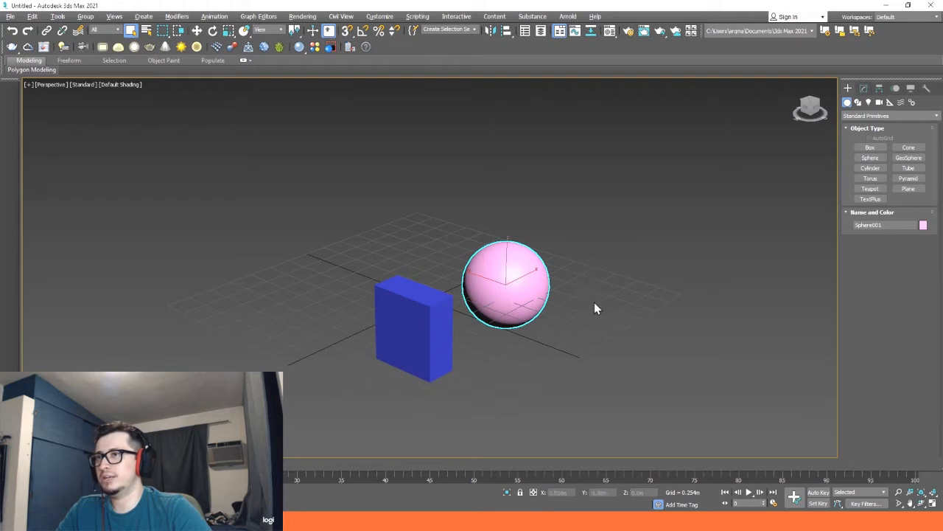
Create a cylinder with a radius of about 0.19 m and a height of about 0.77 m on the sphere's far side from the box.
click(870, 168)
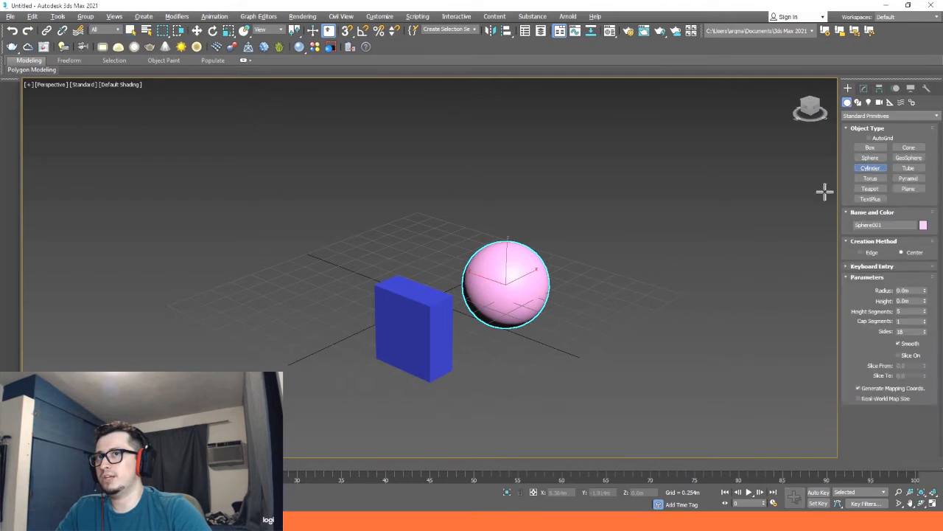
click(597, 306)
mouse_move(597, 306)
mouse_down()
mouse_move(643, 317)
mouse_move(605, 316)
mouse_up()
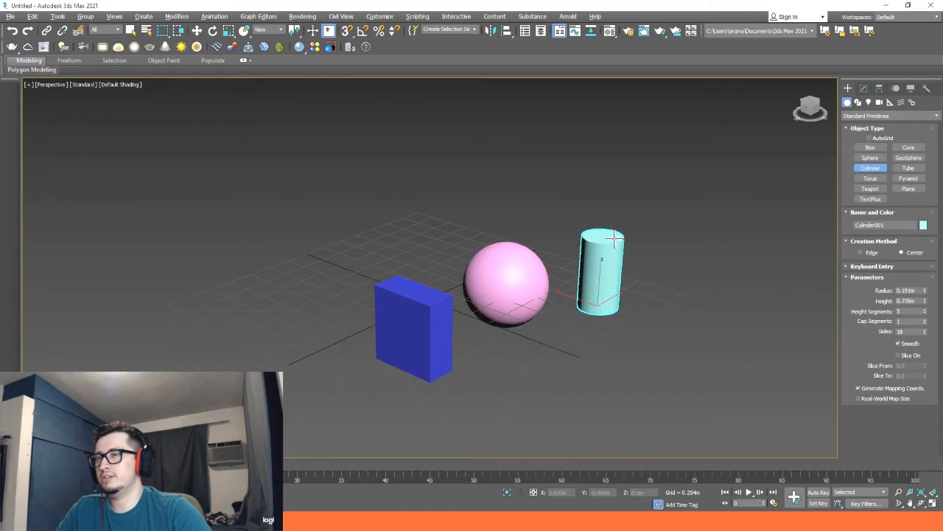
click(622, 237)
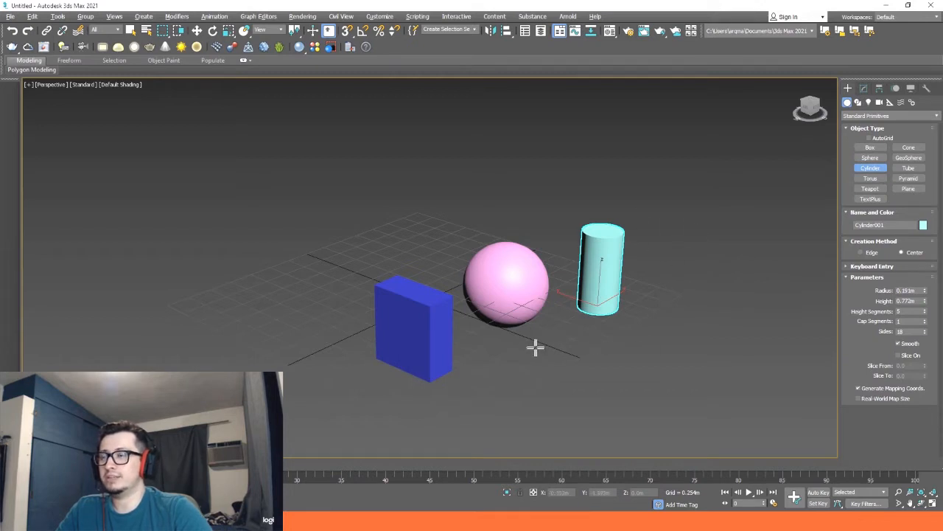
Create a second cylinder of about 0.15 m radius and 0.76 m height in front of the sphere, and end cylinder creation.
mouse_move(535, 348)
mouse_down()
mouse_move(520, 358)
mouse_move(536, 344)
mouse_up()
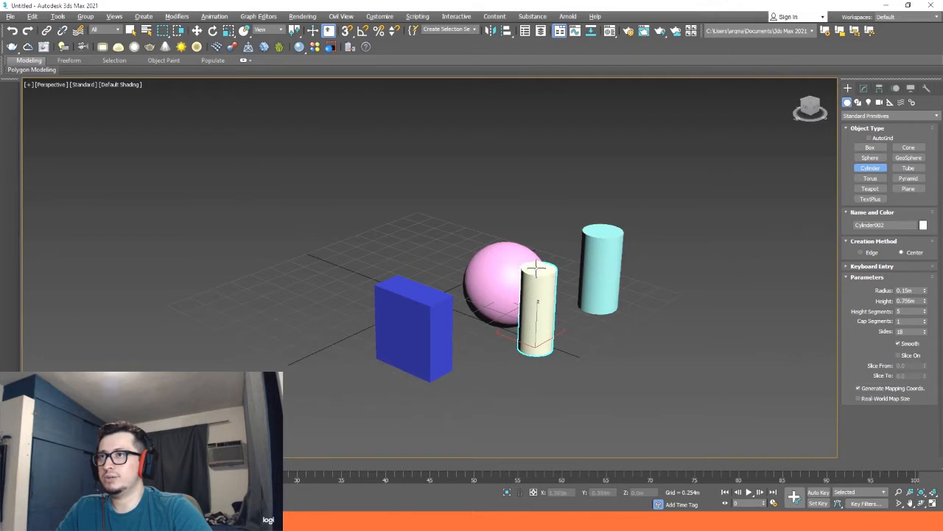
click(537, 269)
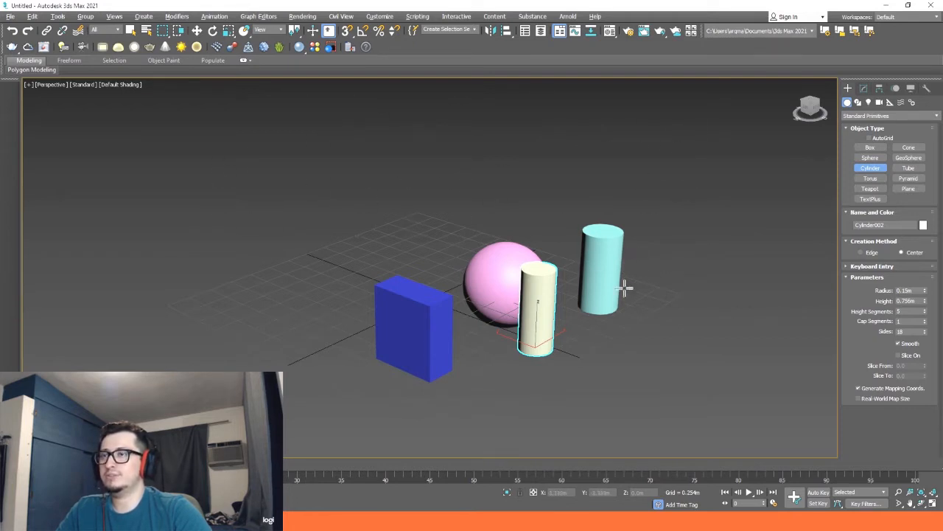
right_click(650, 331)
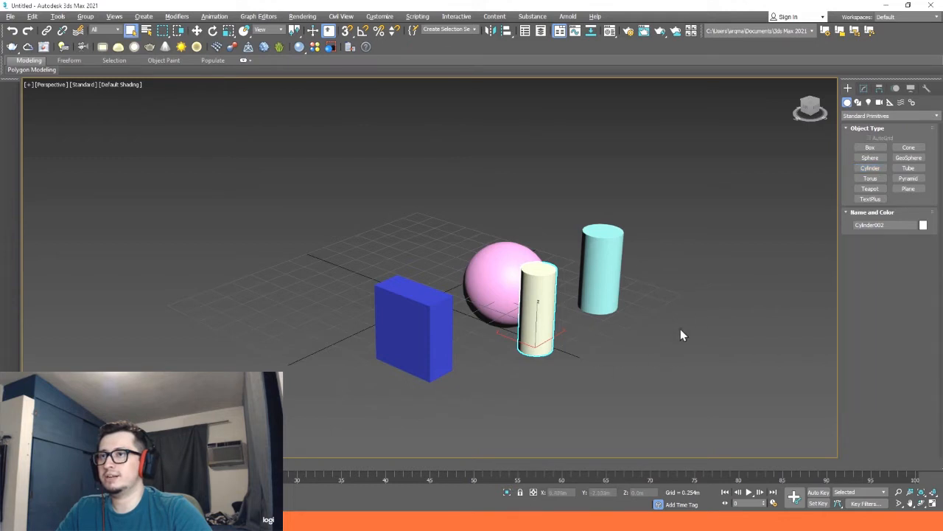
Create a flat plane about 0.73 m wide on the grid on the box's opposite side from the sphere, and end plane creation.
click(909, 190)
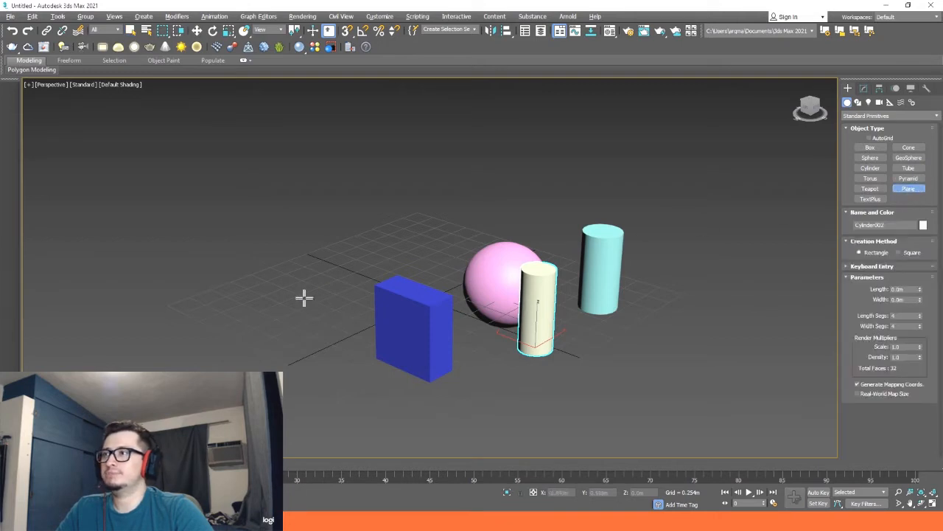
drag(246, 298, 307, 302)
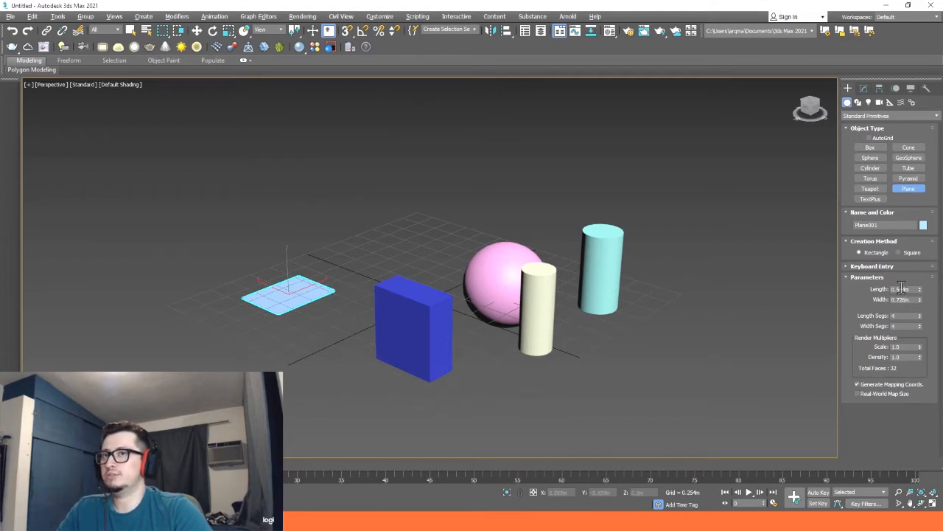
right_click(482, 360)
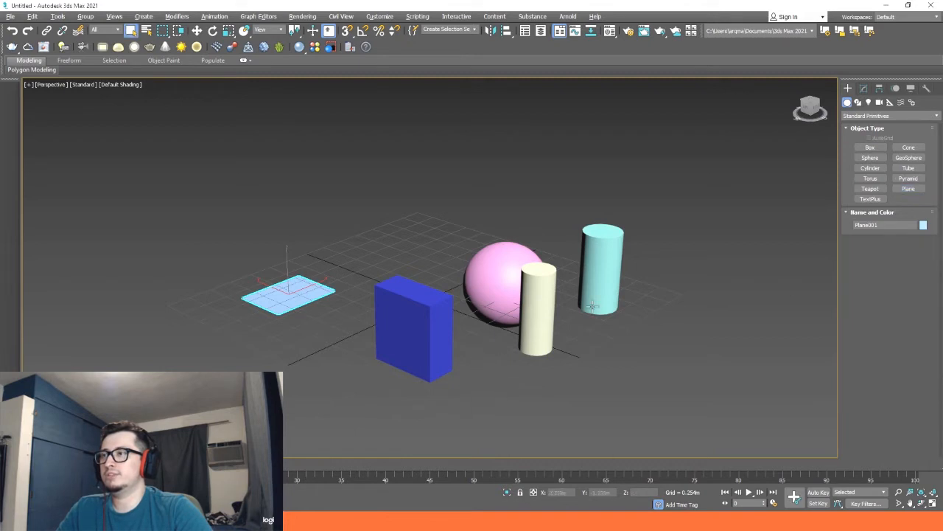
Deselect the plane, and select the box, sphere and both cylinders one at a time, ending with the sphere selected.
click(412, 187)
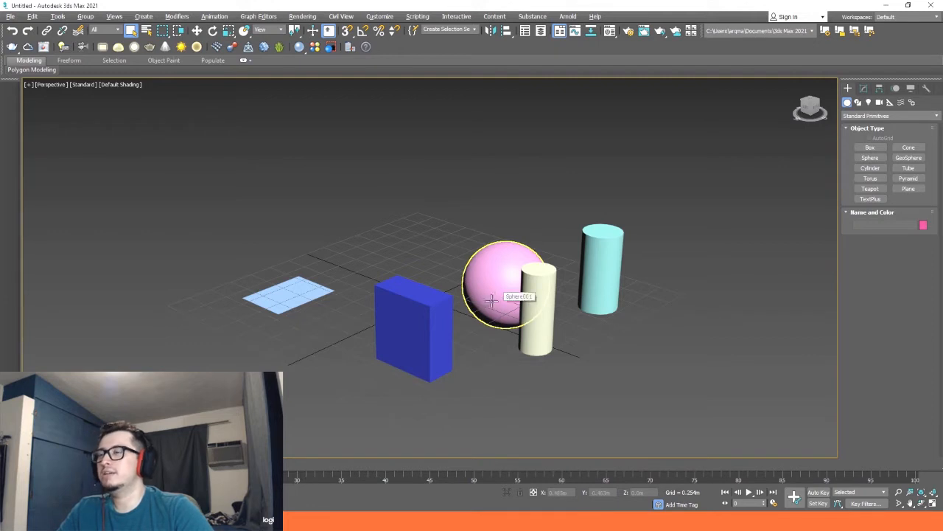
click(418, 326)
click(497, 273)
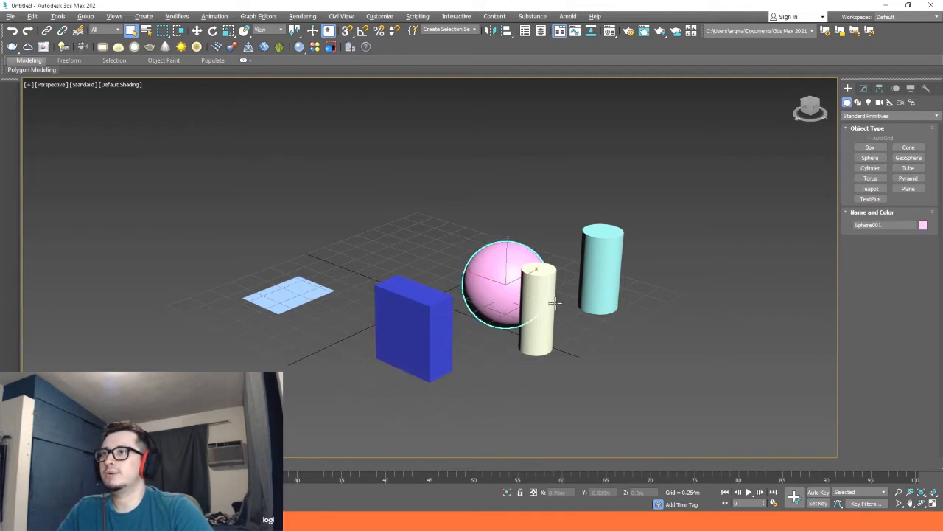
click(539, 299)
click(603, 253)
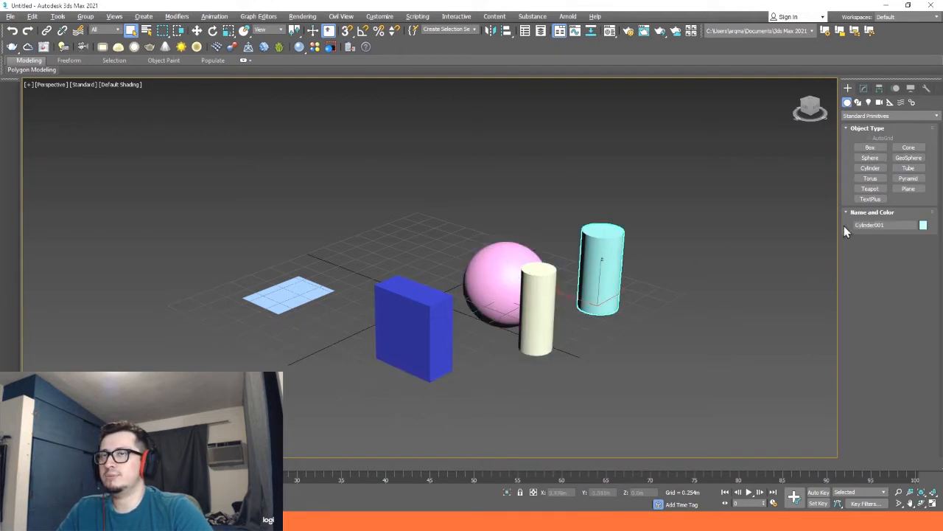
click(528, 298)
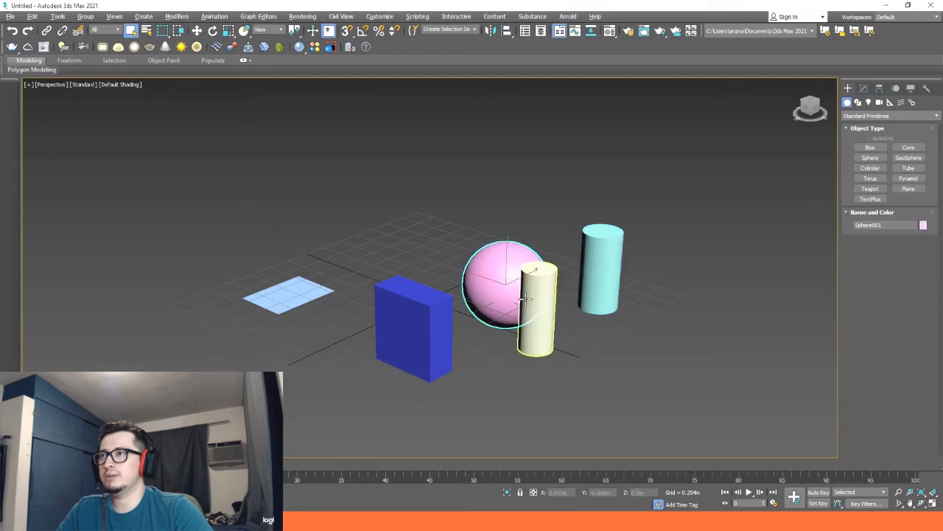
Open the Modify parameters and select the box, sphere and both cylinders in turn to examine each primitive's editable dimensions.
click(403, 314)
click(289, 298)
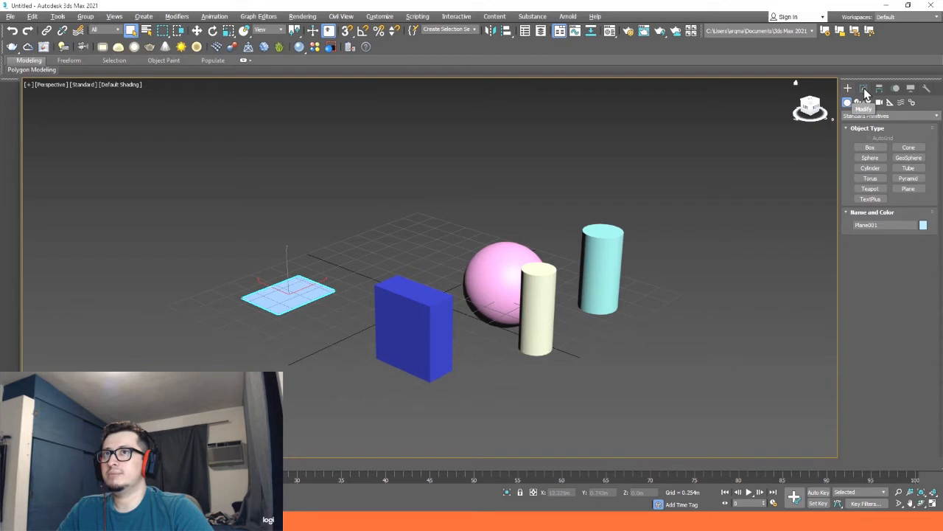
click(865, 88)
click(418, 343)
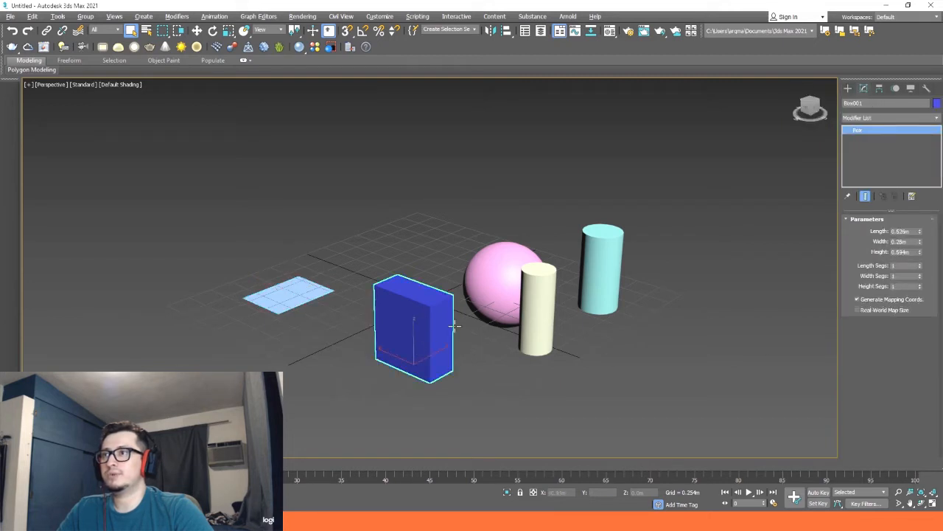
click(479, 277)
click(536, 304)
click(589, 264)
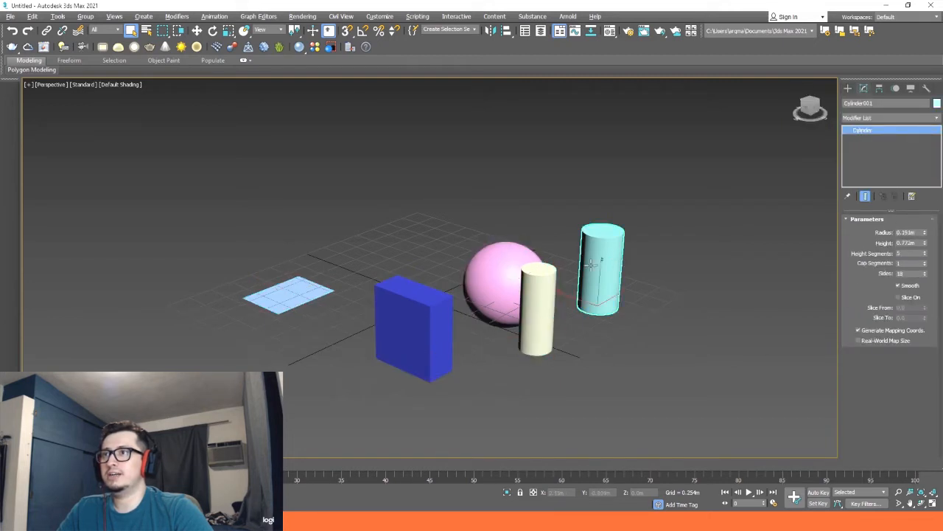
click(493, 280)
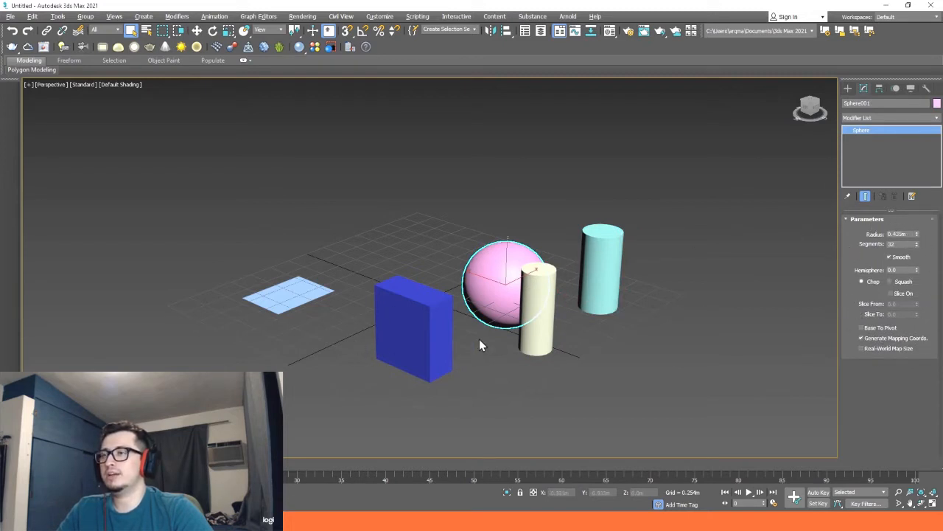
Resize the box to about 0.46 m length, 0.46 m width and 0.74 m height, and deselect it.
click(437, 327)
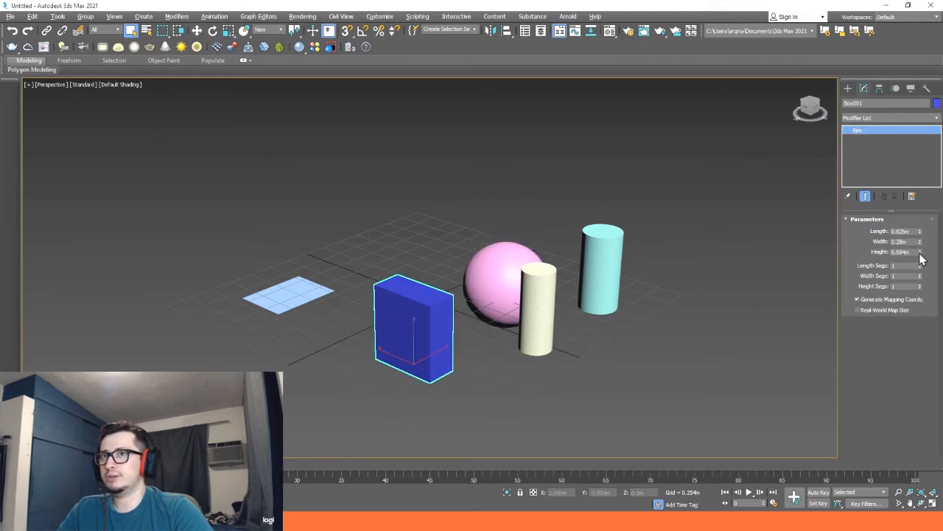
mouse_move(919, 252)
mouse_down()
mouse_move(921, 268)
mouse_move(920, 251)
mouse_up()
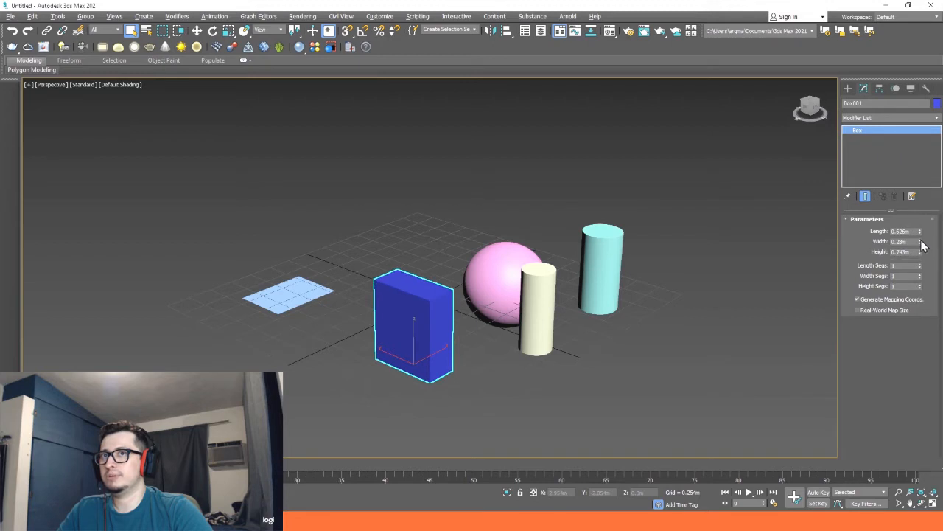
mouse_move(920, 242)
mouse_down()
mouse_move(927, 234)
mouse_move(921, 250)
mouse_up()
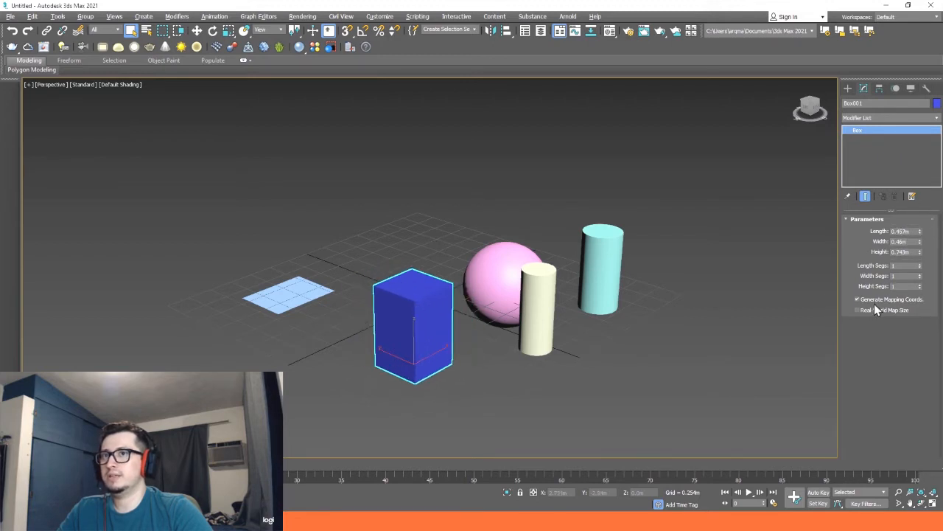
click(376, 218)
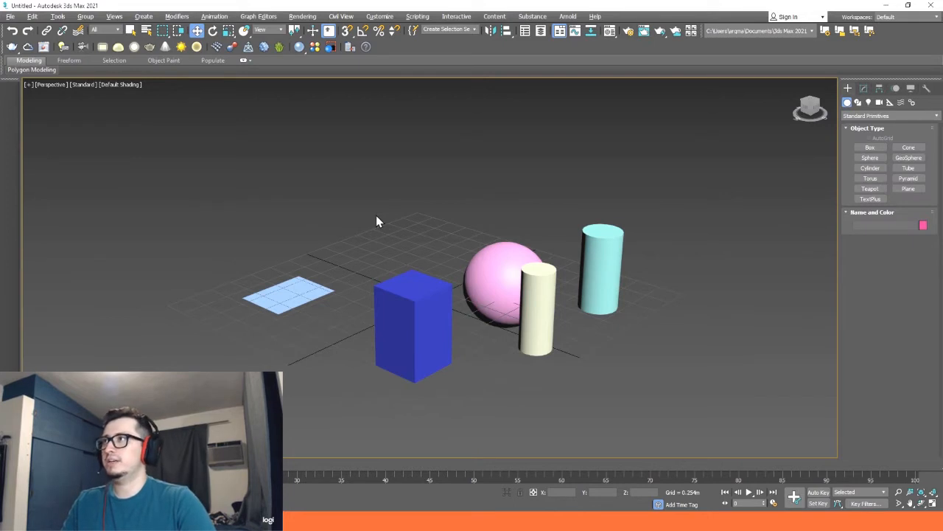
Move the box across the grid and along its X axis to about X -1.11 m, Y -0.68 m.
click(401, 333)
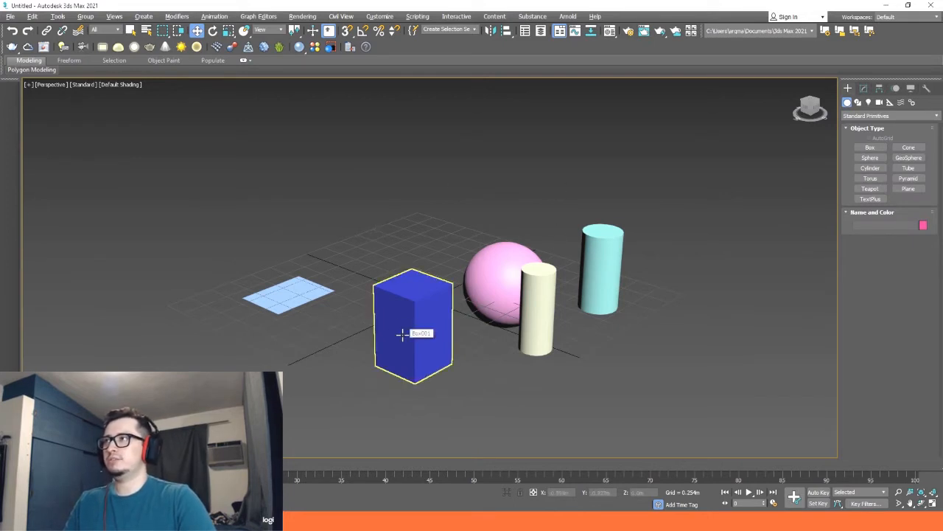
click(402, 334)
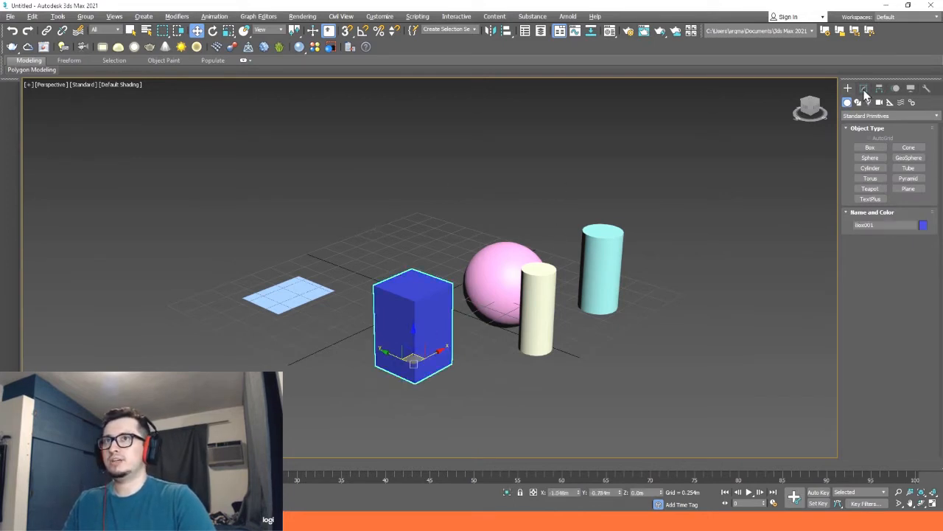
click(412, 250)
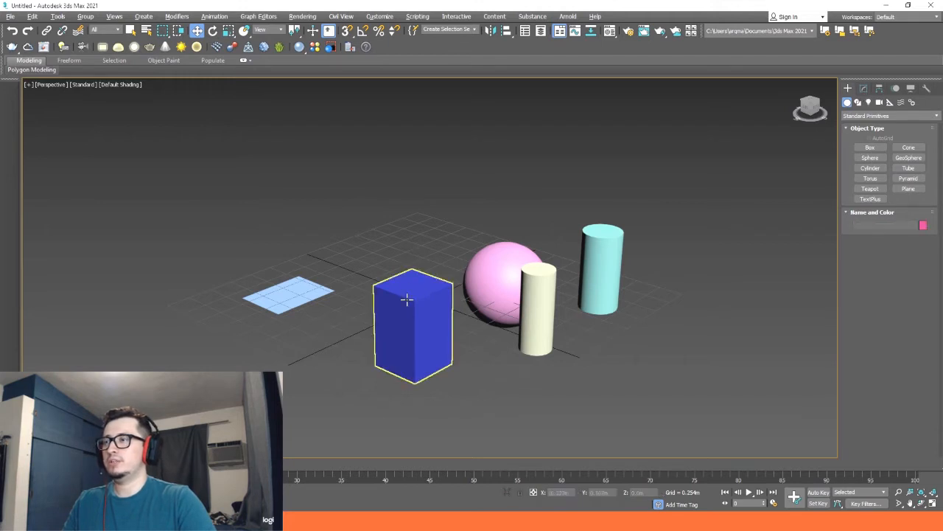
click(438, 303)
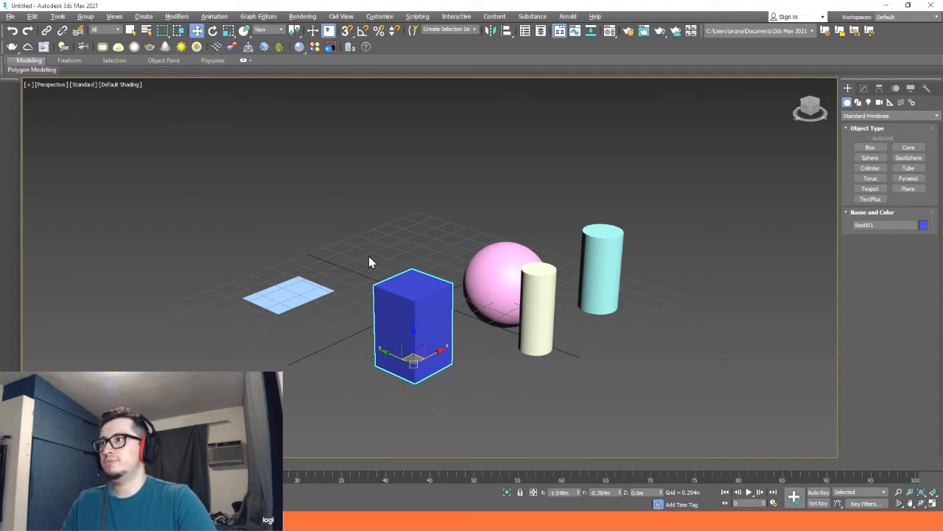
key(w)
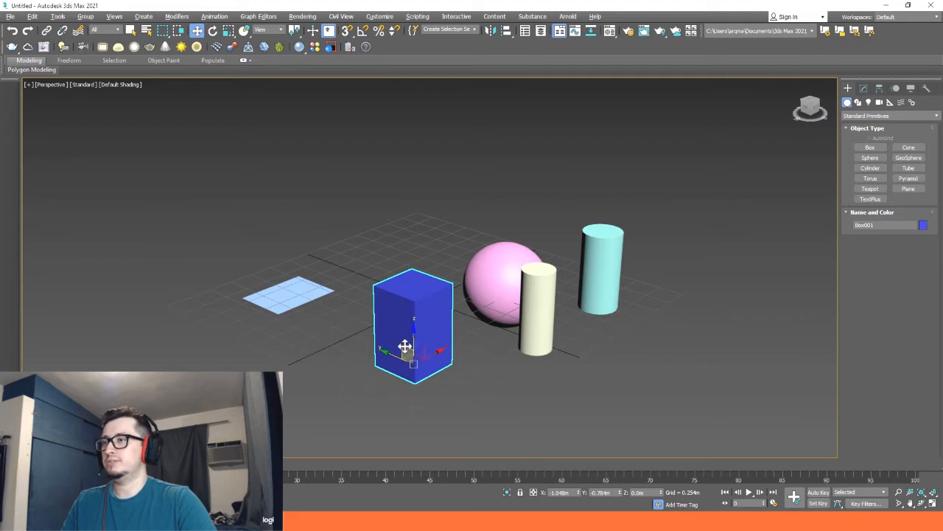
click(478, 382)
click(434, 362)
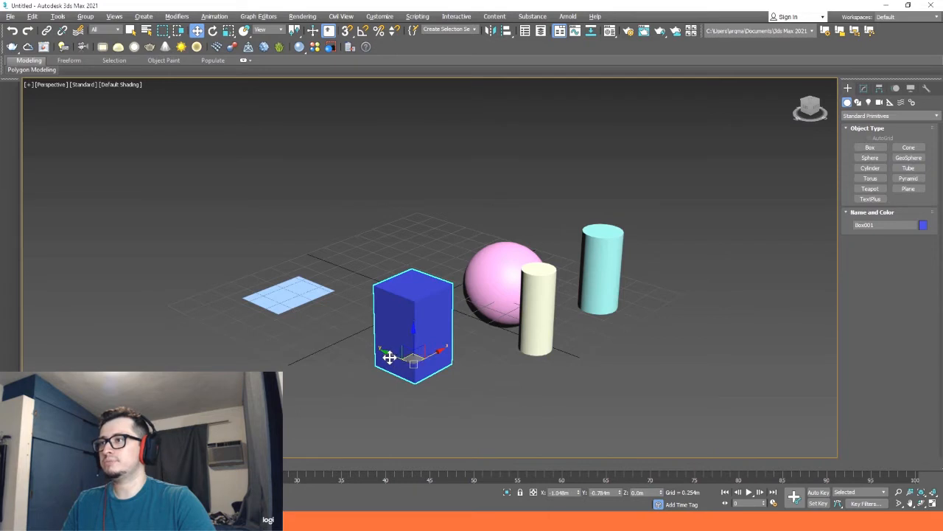
mouse_move(390, 357)
mouse_down()
mouse_move(448, 387)
mouse_move(383, 339)
mouse_move(334, 354)
mouse_move(388, 390)
mouse_move(427, 377)
mouse_move(364, 345)
mouse_move(362, 381)
mouse_move(432, 379)
mouse_move(389, 346)
mouse_move(367, 362)
mouse_move(417, 364)
mouse_move(390, 348)
mouse_up()
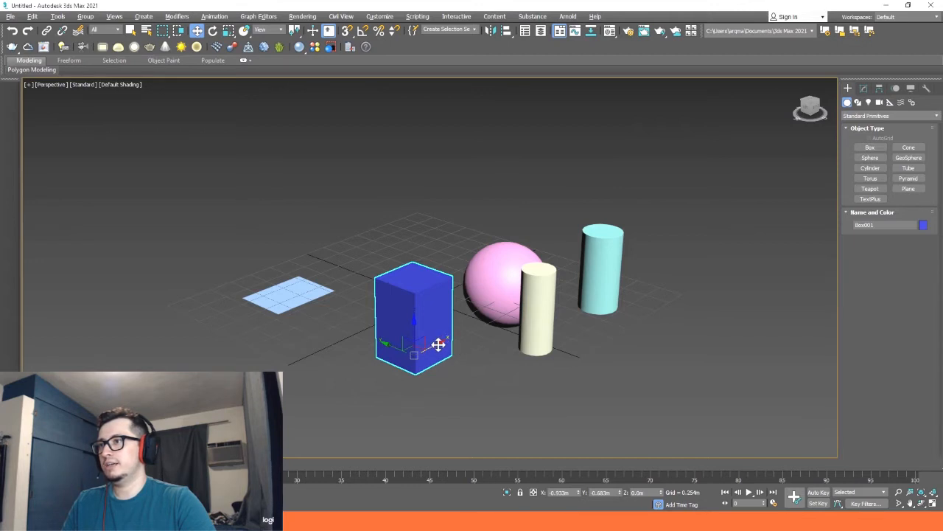
mouse_move(434, 346)
mouse_down()
mouse_move(327, 394)
mouse_move(400, 343)
mouse_move(406, 275)
mouse_move(344, 398)
mouse_move(145, 232)
mouse_move(430, 347)
mouse_move(613, 392)
mouse_move(287, 243)
mouse_move(501, 339)
mouse_move(437, 338)
mouse_move(268, 280)
mouse_move(415, 322)
mouse_move(514, 364)
mouse_move(376, 327)
mouse_move(424, 343)
mouse_move(423, 354)
mouse_up()
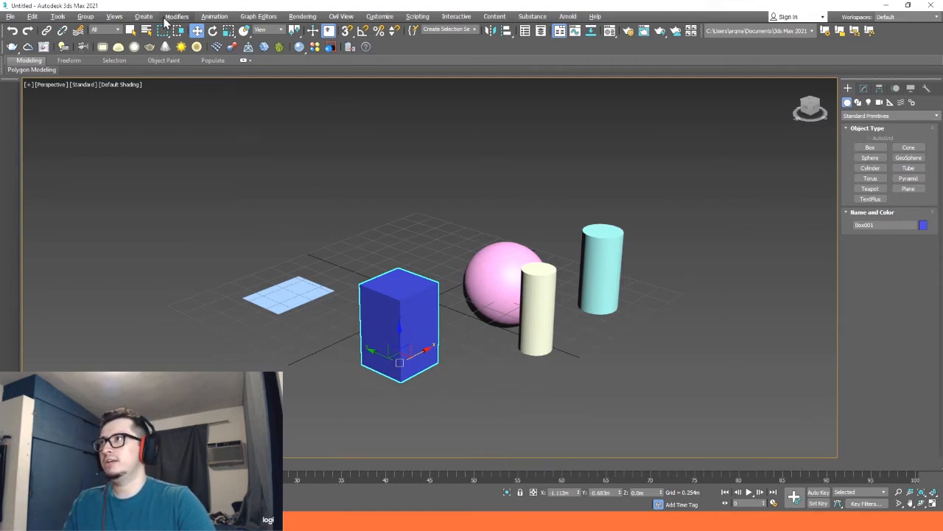
Try rotating the box about 12 degrees around its vertical axis, undo the rotation, and deselect the box.
click(213, 32)
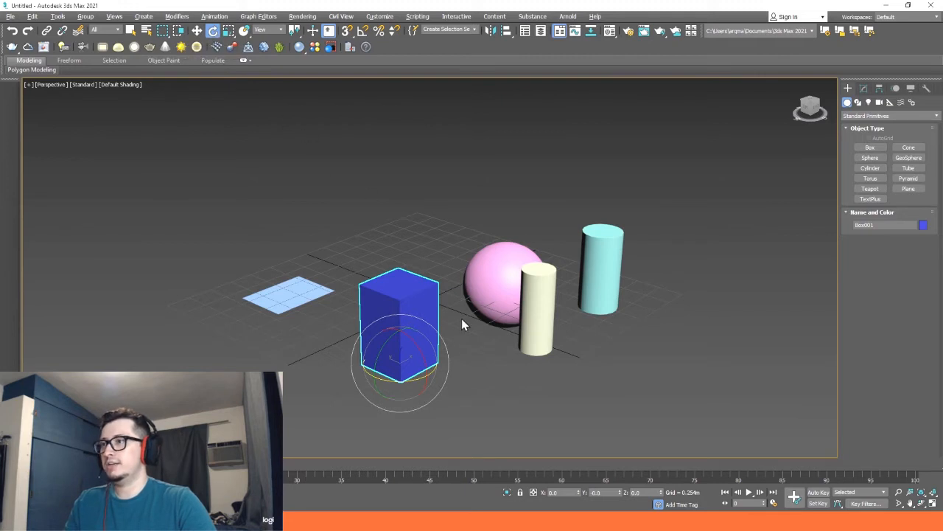
key(e)
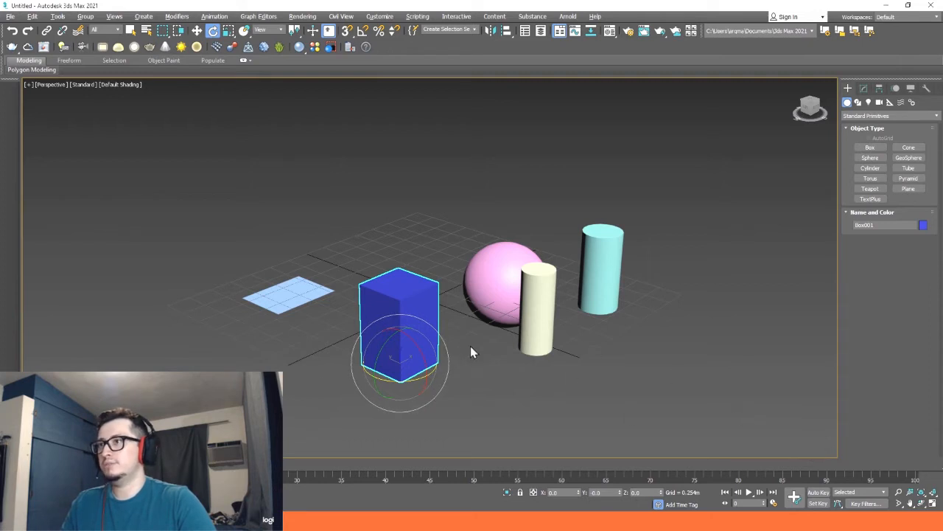
key(w)
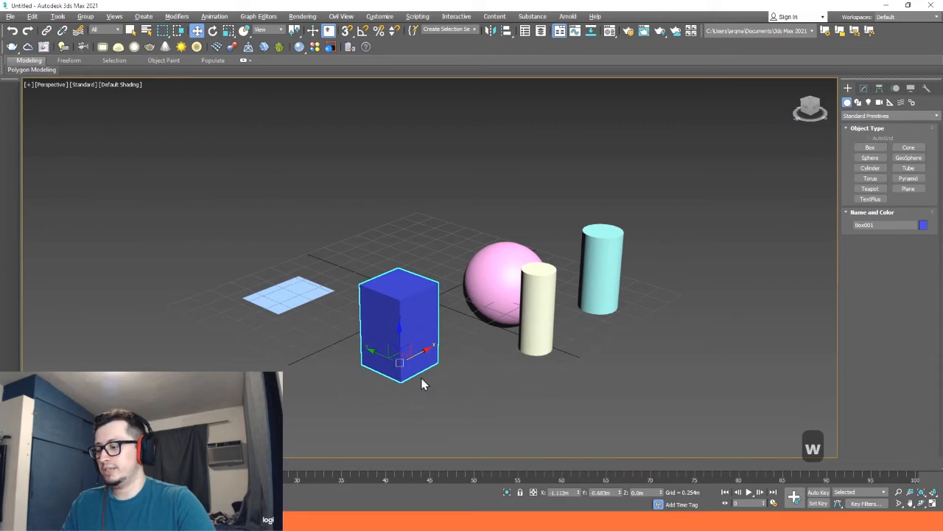
key(e)
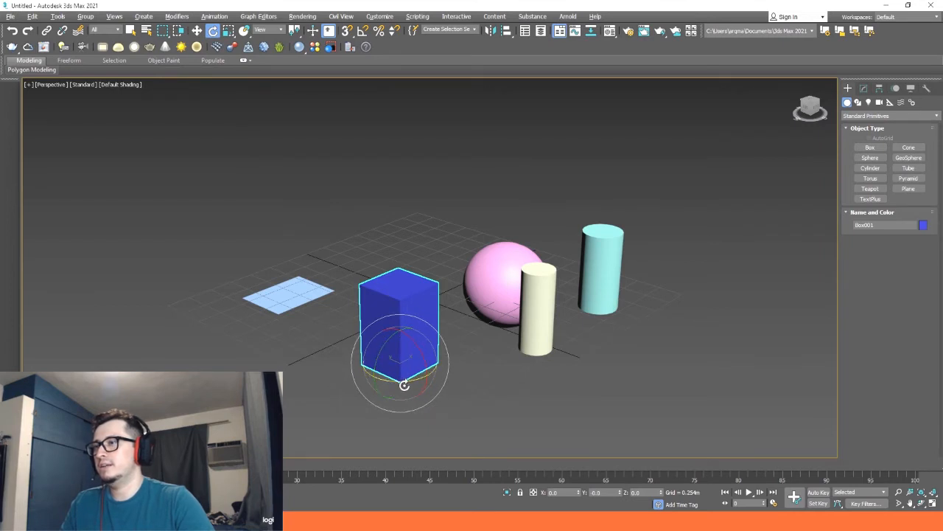
mouse_move(403, 384)
mouse_down()
mouse_move(447, 375)
mouse_move(432, 326)
mouse_move(363, 328)
mouse_move(347, 369)
mouse_move(375, 392)
mouse_move(454, 388)
mouse_move(423, 391)
mouse_move(405, 375)
mouse_move(432, 390)
mouse_move(457, 352)
mouse_move(410, 367)
mouse_move(419, 399)
mouse_move(390, 386)
mouse_move(396, 378)
mouse_up()
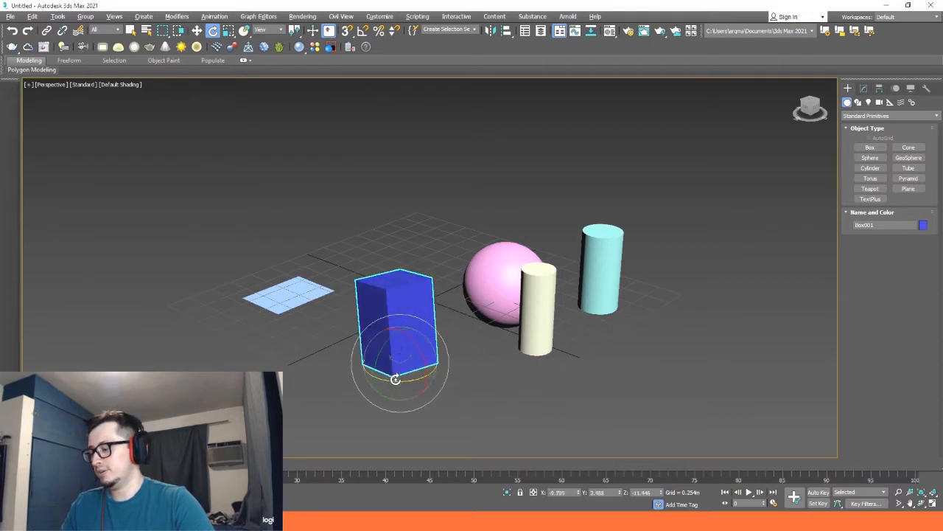
key(ctrl+z)
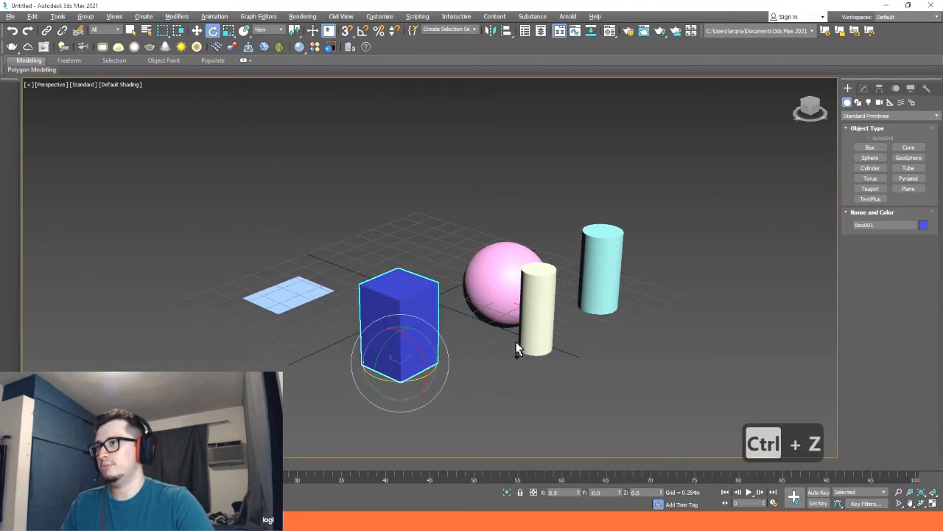
click(504, 384)
click(407, 334)
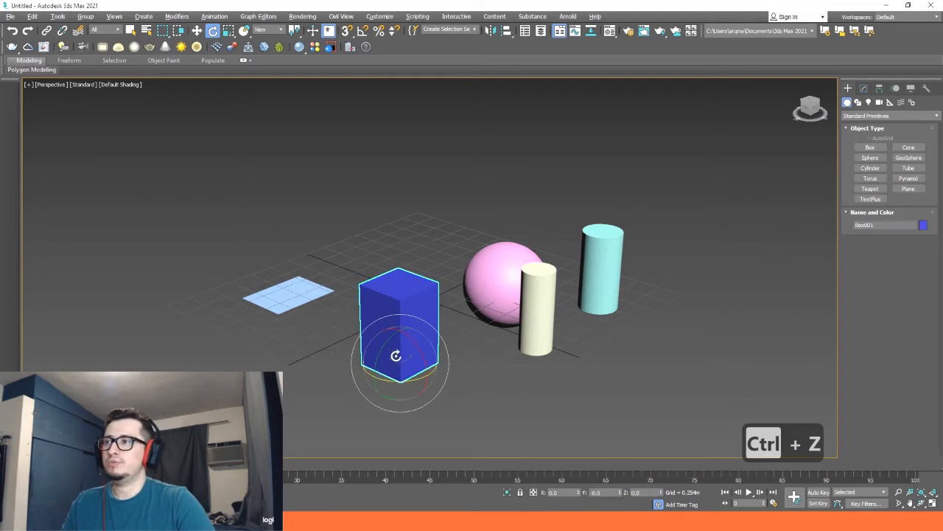
click(459, 362)
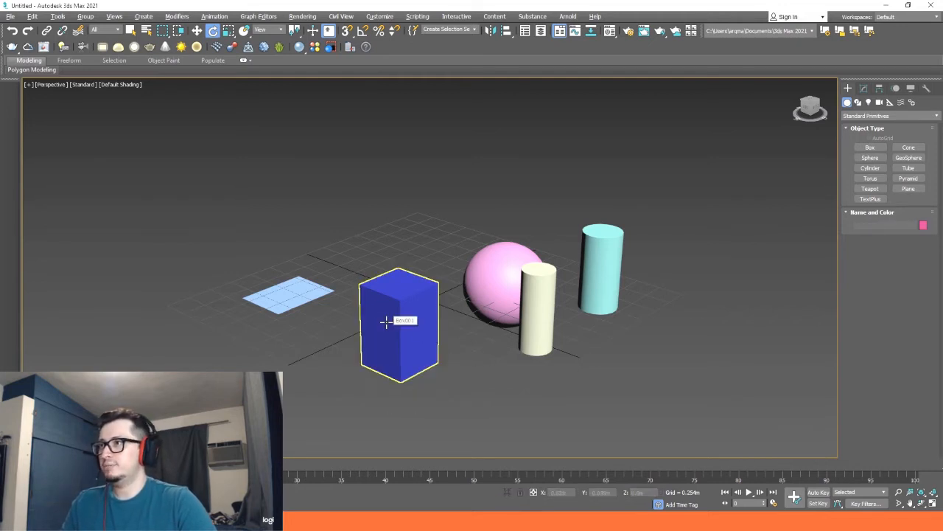
Scale the box to about 116 percent in height, make it narrower along its X axis, and deselect it.
key(r)
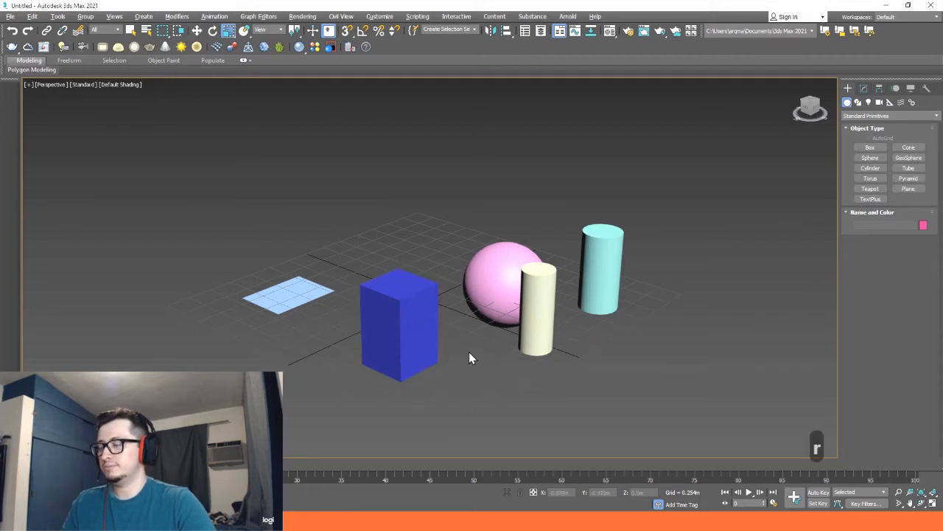
click(506, 284)
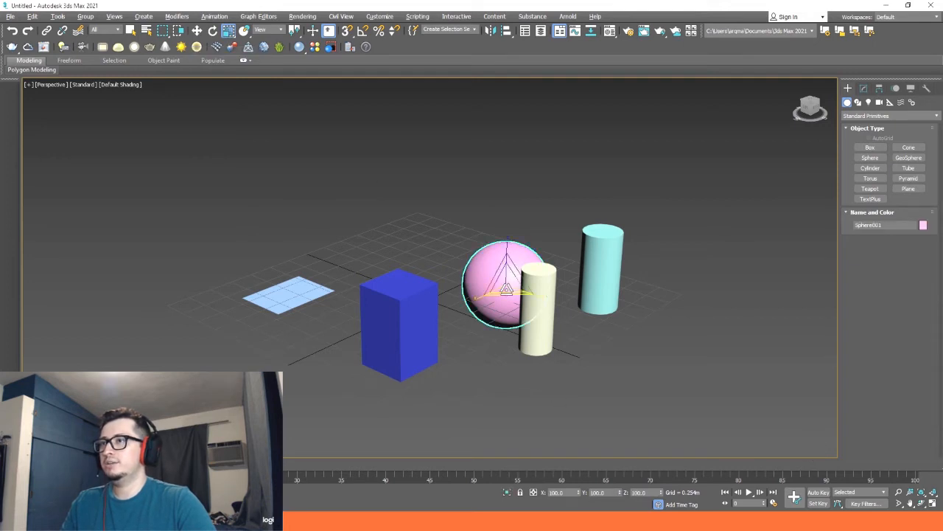
click(412, 308)
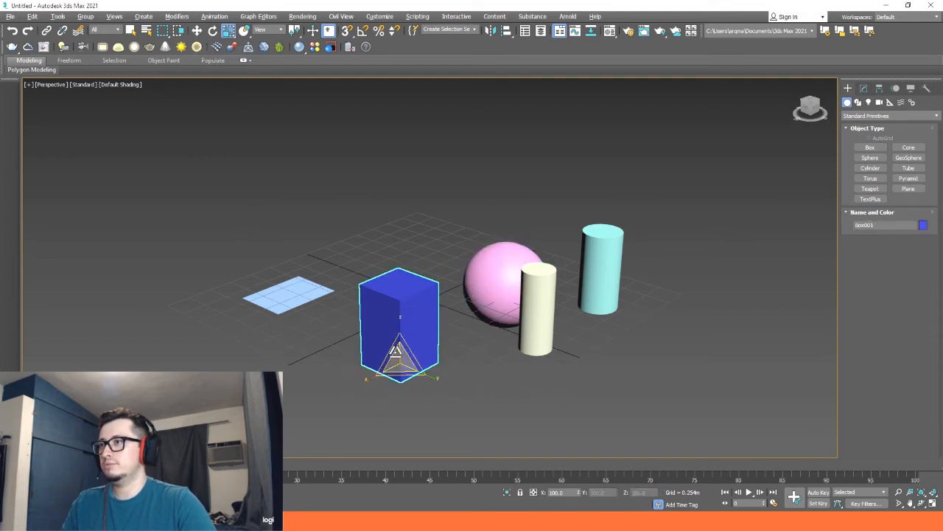
mouse_move(399, 327)
mouse_down()
mouse_move(391, 258)
mouse_move(398, 318)
mouse_up()
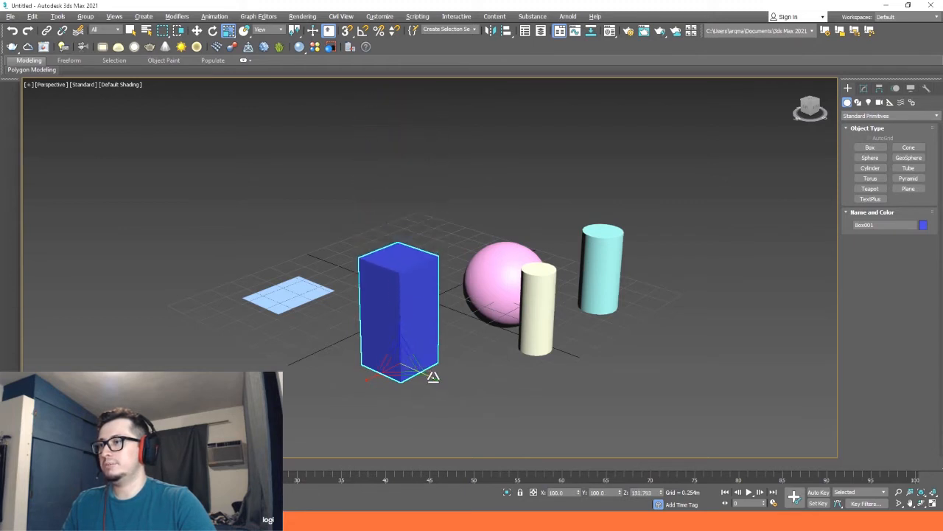
drag(433, 376, 399, 334)
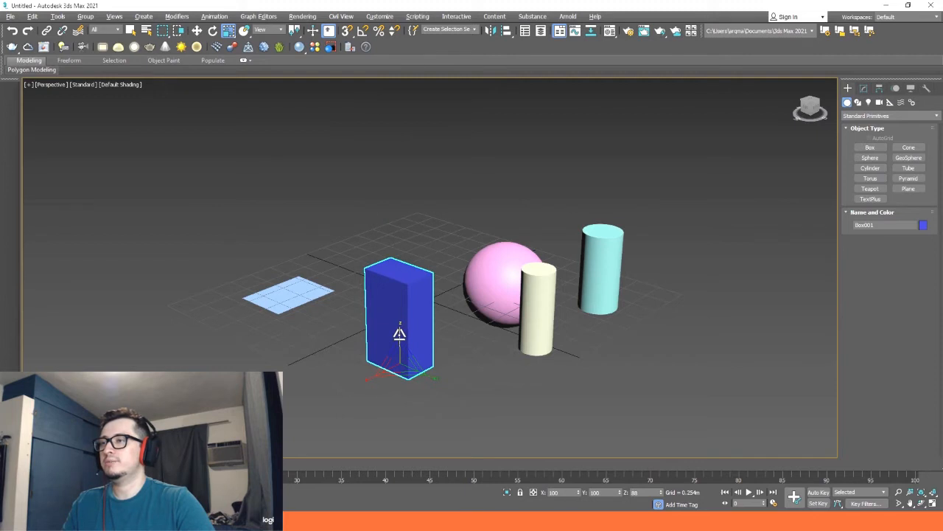
click(493, 357)
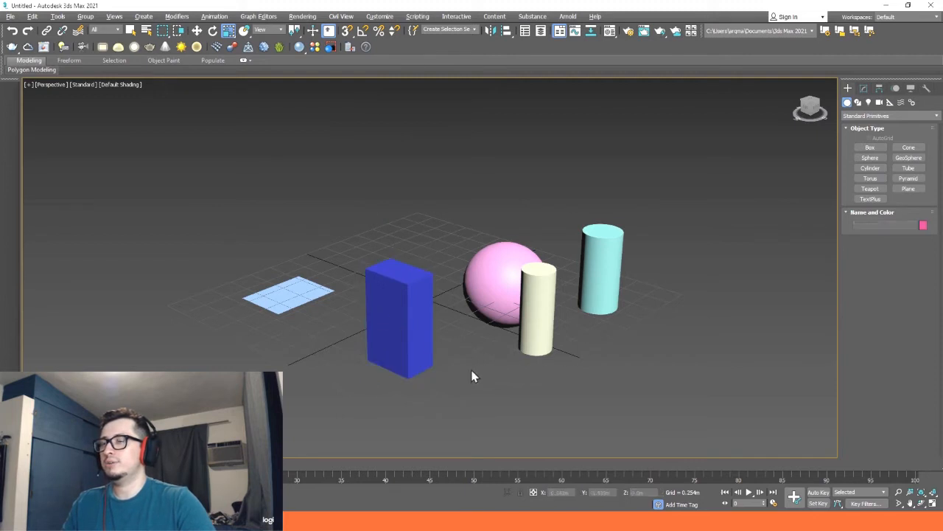
Scale the box to about 162 percent along X and 76 percent along Y, and move it to about X -0.67 m, Y -0.07 m.
click(415, 320)
drag(375, 371, 336, 398)
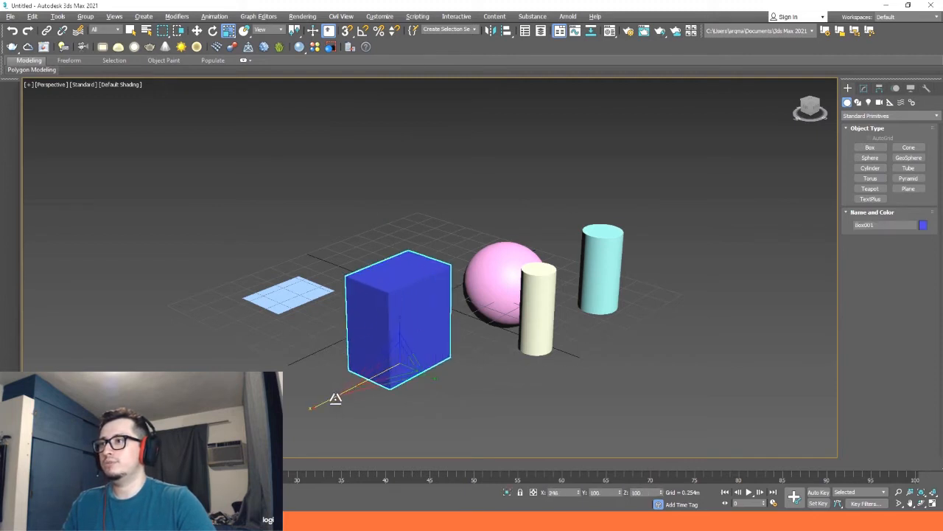
drag(437, 378, 409, 316)
key(w)
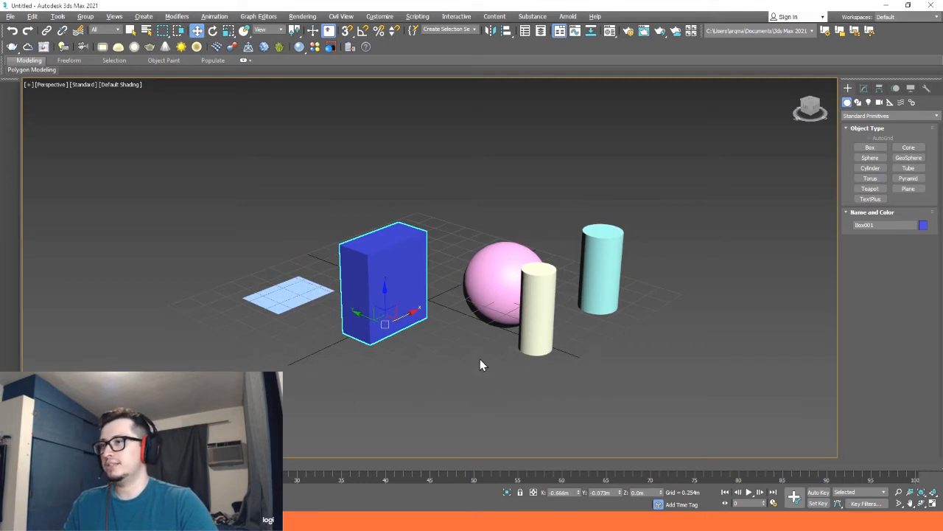
Switch through the Move, Rotate and Scale tools, and scale the sphere to about 96 percent along its Y axis.
key(w)
key(e)
key(r)
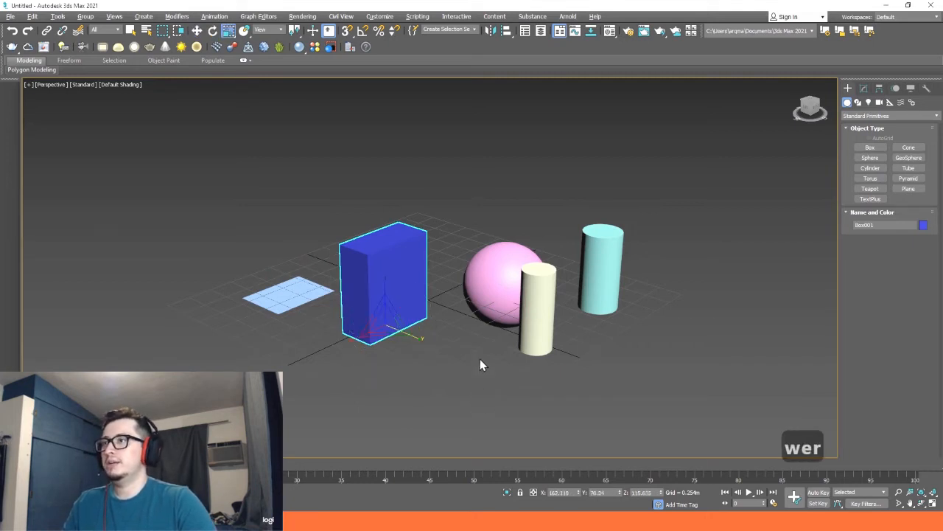
click(509, 298)
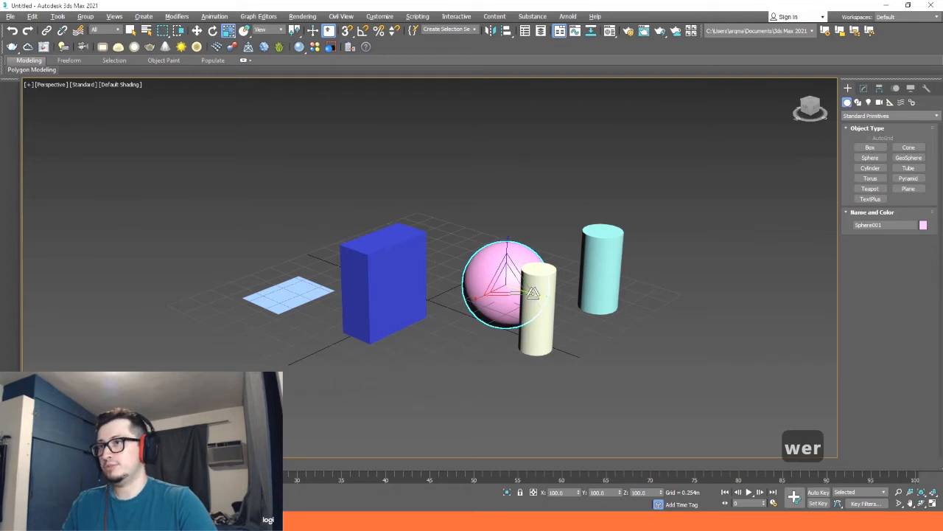
drag(533, 293, 587, 335)
drag(548, 320, 532, 305)
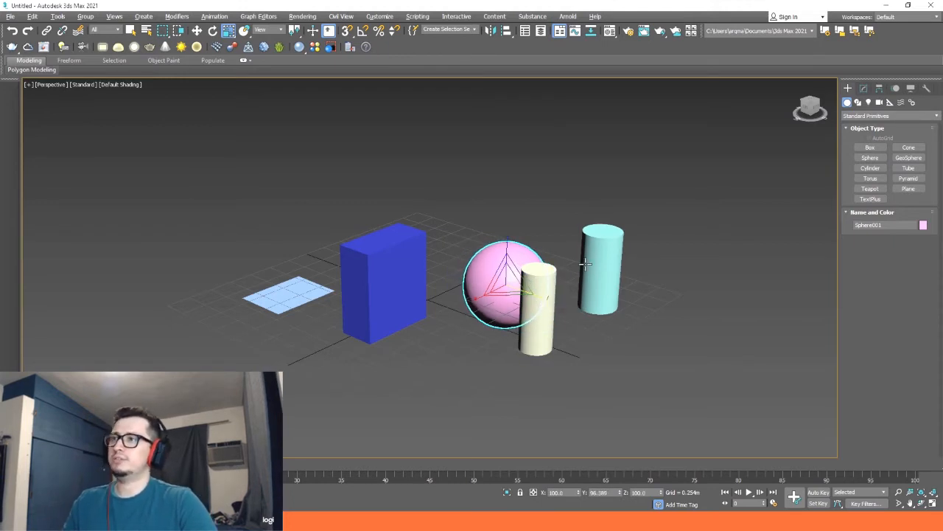
Select and deselect the box, show the four-viewport layout, activate the Front, Top and Perspective viewports in turn, and maximize Perspective again.
click(419, 326)
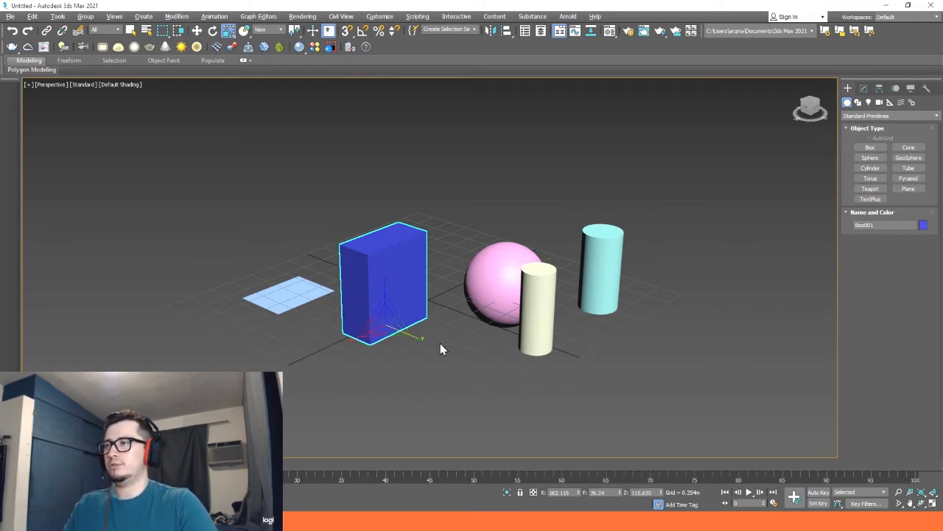
click(432, 355)
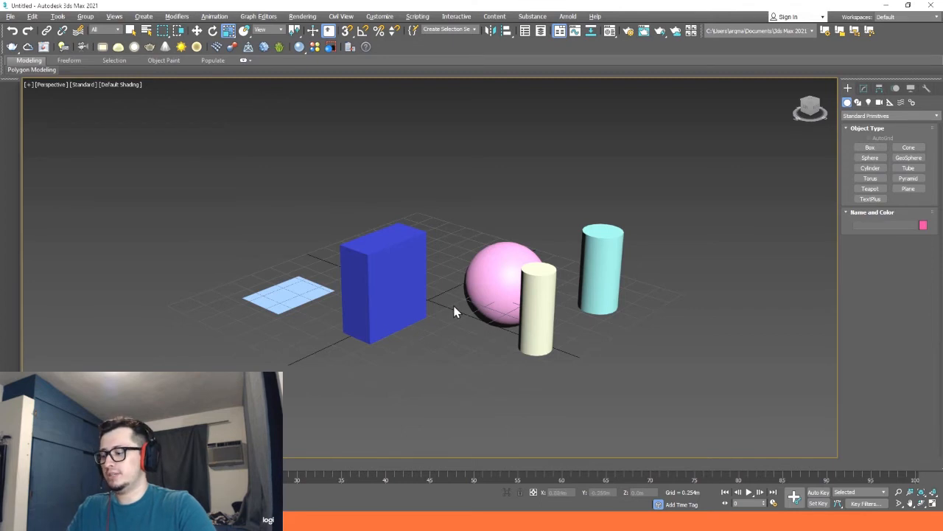
key(alt+w)
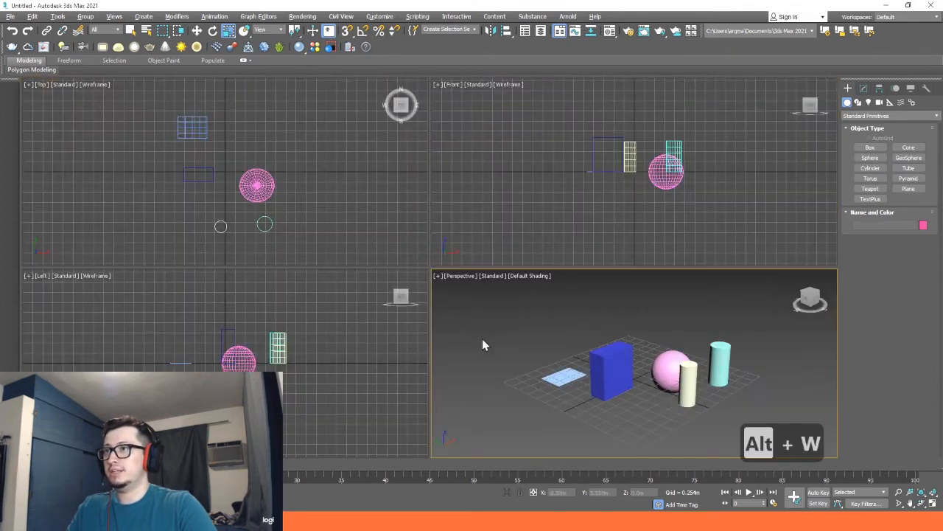
click(665, 203)
click(400, 187)
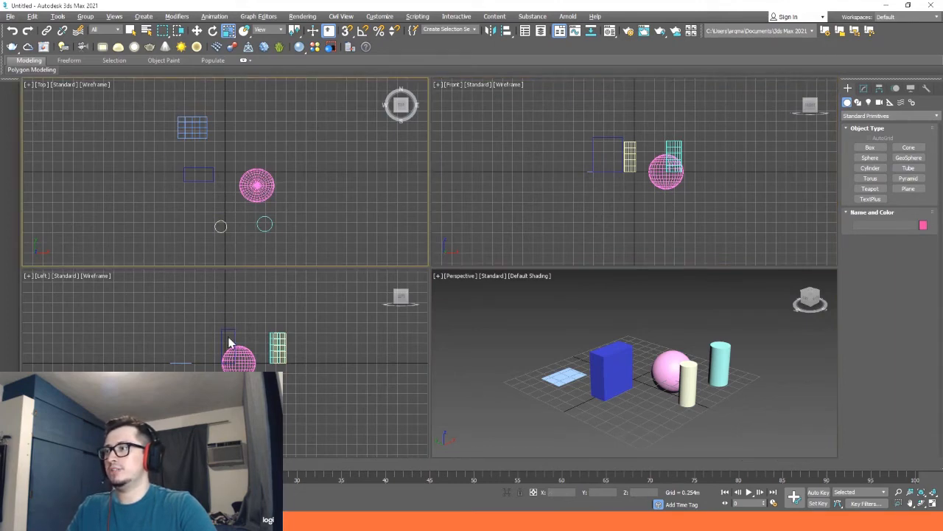
click(646, 328)
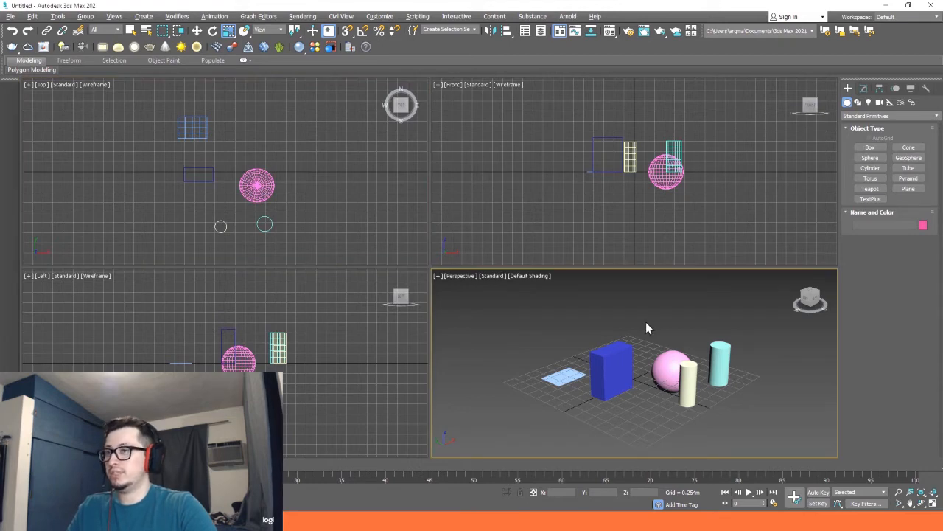
key(alt+w)
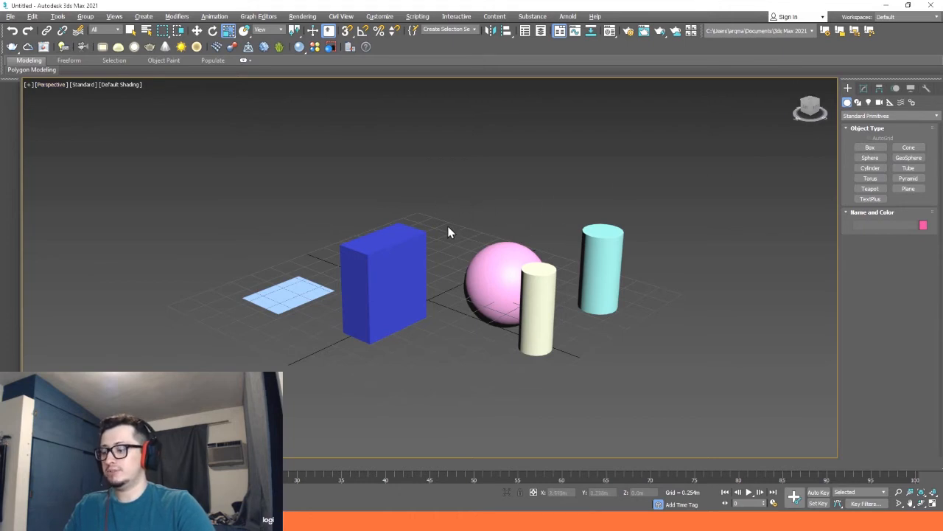
Switch the maximized viewport through the Top and Left views to the Front view of the primitives.
key(t)
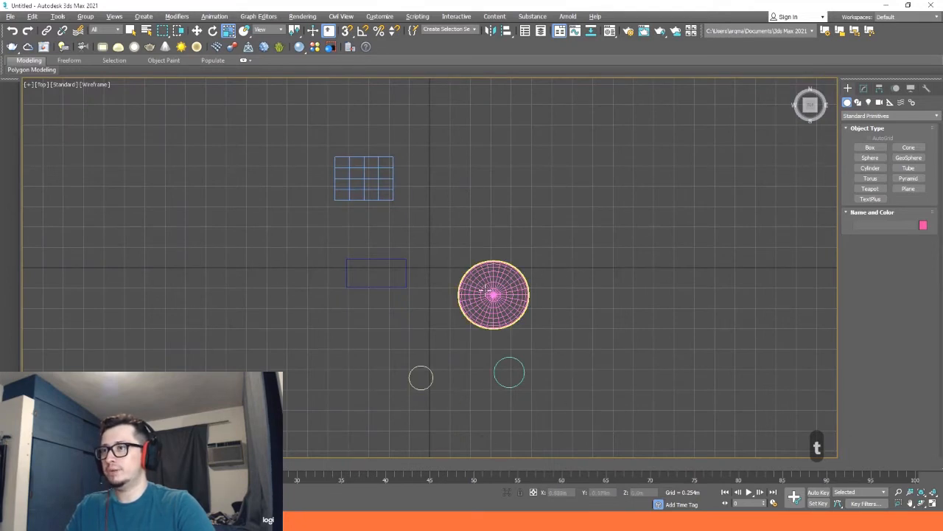
key(l)
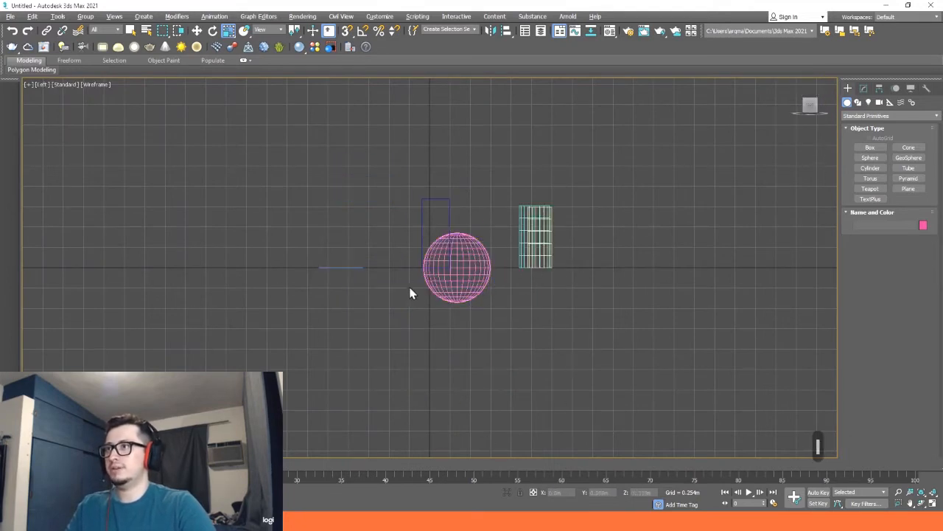
key(f)
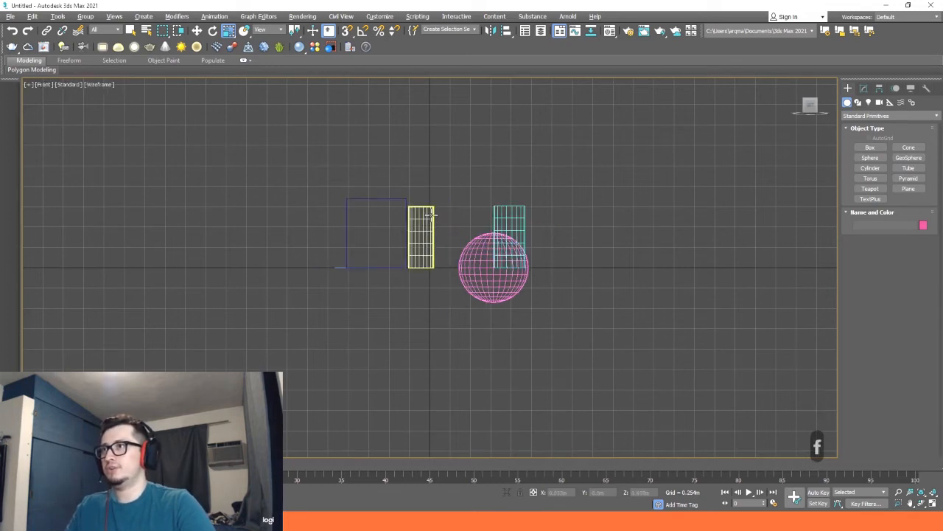
scroll(477, 239, up, 4)
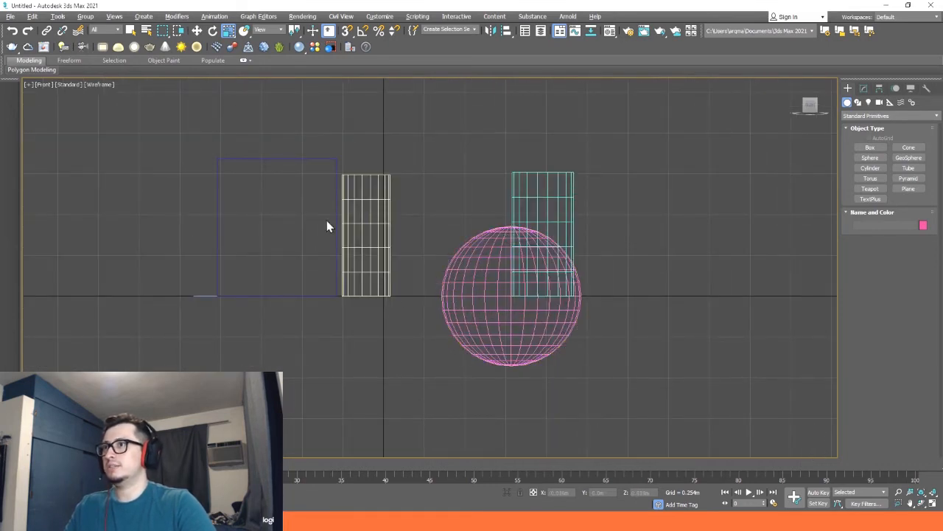
scroll(462, 249, down, 2)
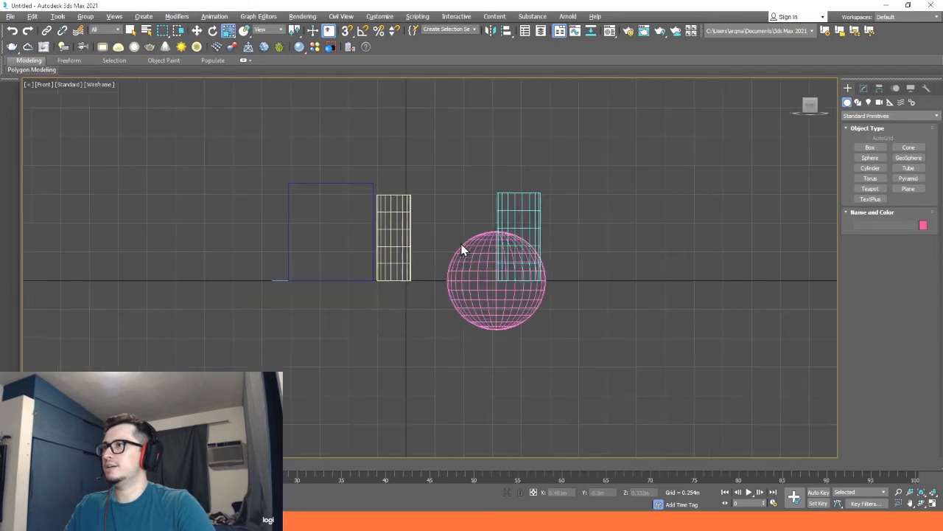
Set the Front viewport to Default Shading and try its Edged Faces and Wireframe display modes.
click(96, 85)
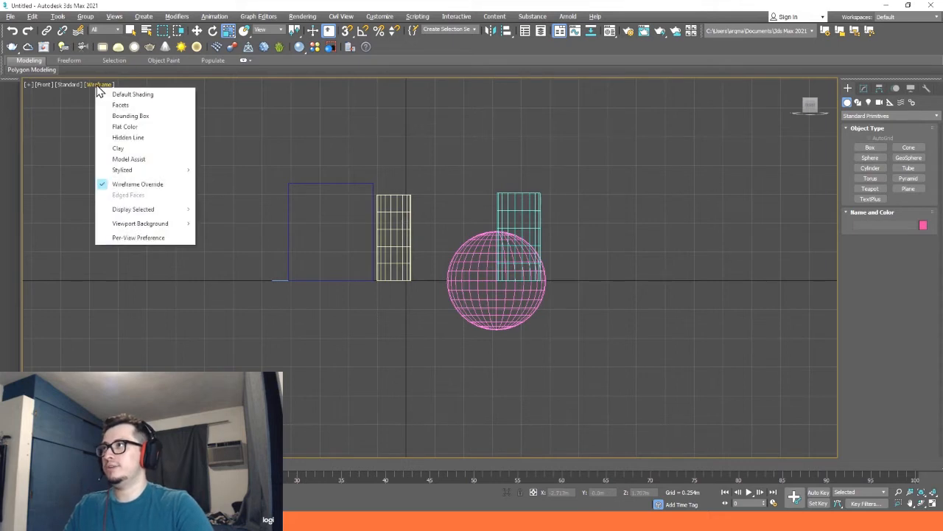
click(140, 95)
key(F4)
key(F3)
key(F3)
key(F4)
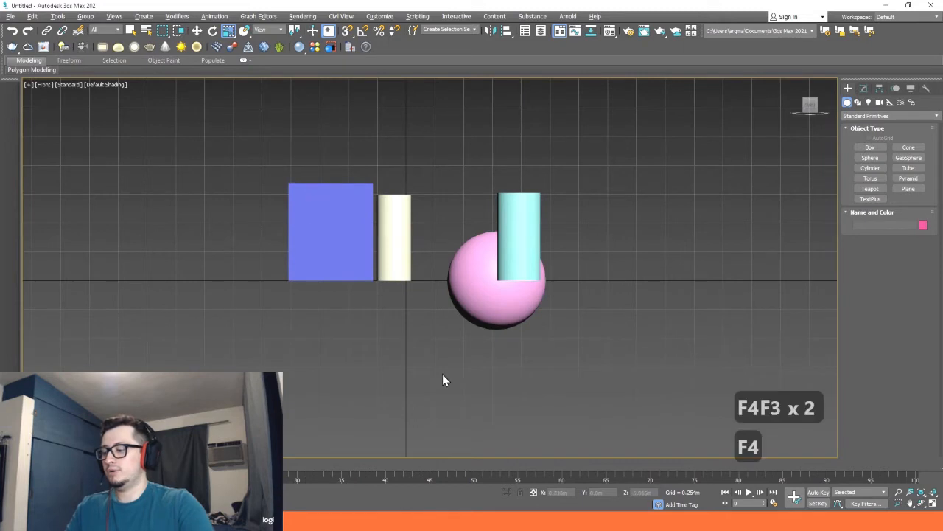
Toggle the Front viewport between wireframe and default shading, and turn Edged Faces on and off again.
key(F3)
key(F3)
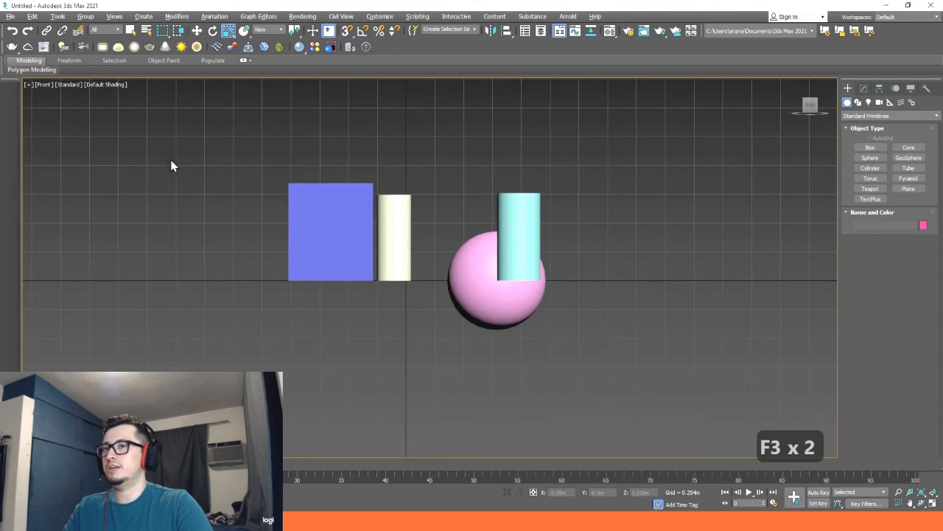
key(F3)
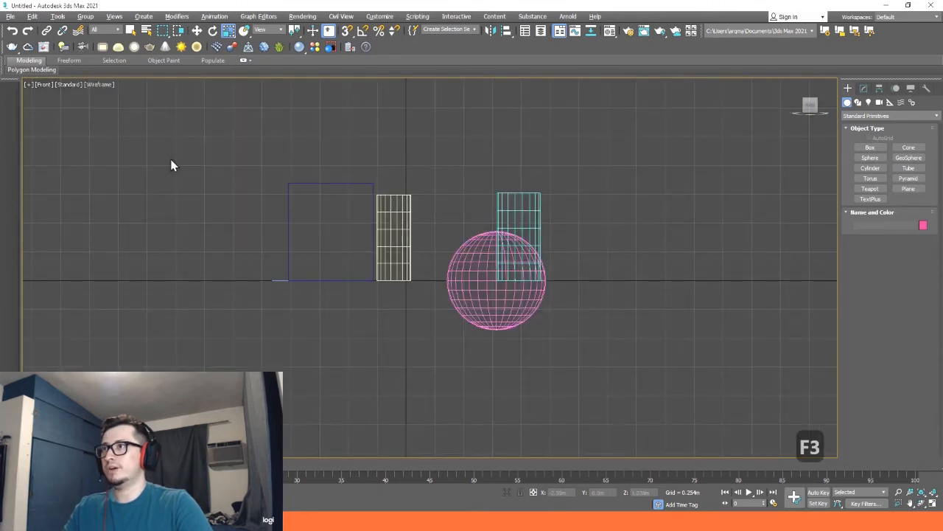
key(F3)
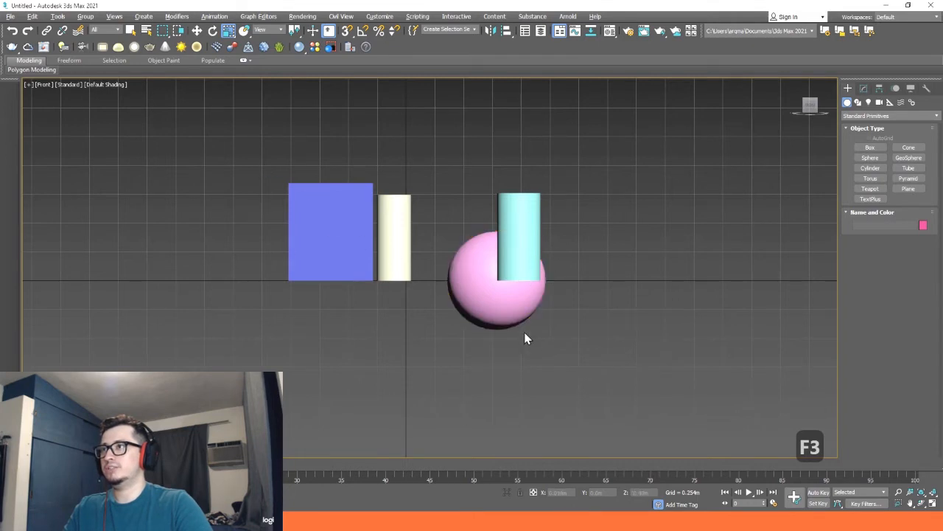
key(F4)
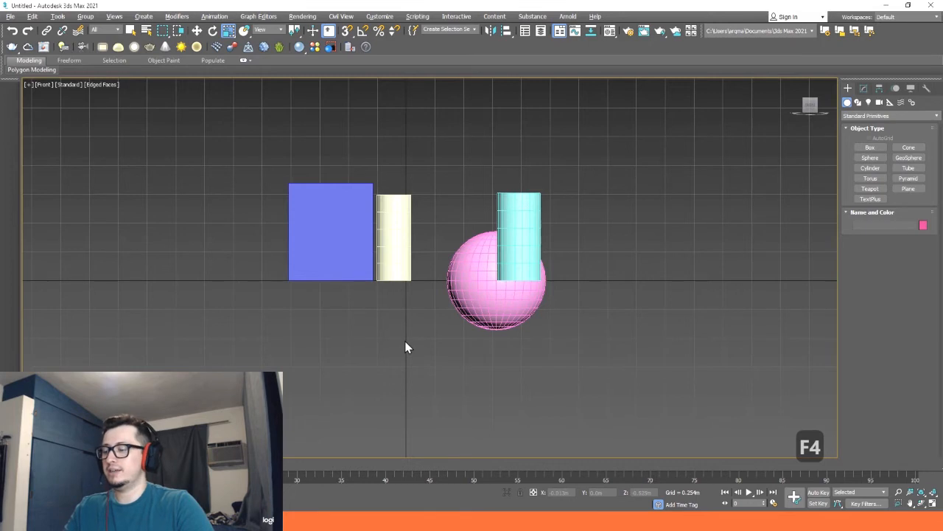
key(F4)
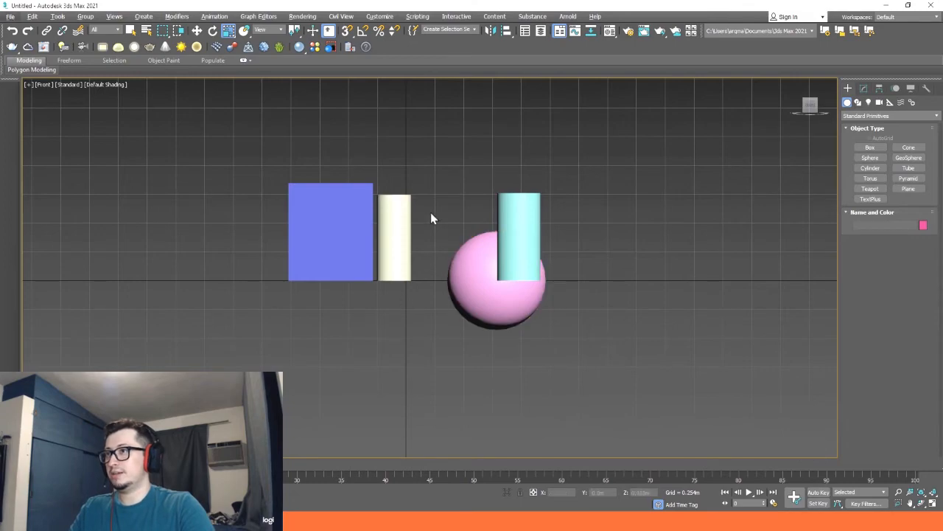
Orbit from the Front view to an angled orthographic view, pivoting on the turquoise cylinder, deselect it, and examine the primitives by panning and zooming.
alt+middle_drag(440, 250, 383, 280)
click(327, 332)
alt+middle_drag(326, 332, 328, 352)
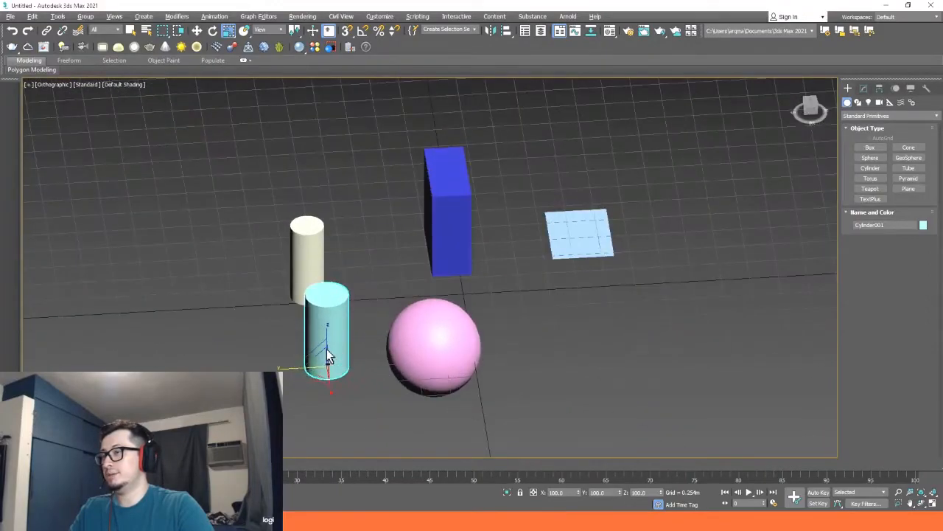
click(588, 352)
scroll(588, 351, down, 3)
scroll(638, 341, down, 3)
middle_drag(673, 337, 473, 309)
scroll(400, 343, up, 3)
scroll(478, 346, up, 3)
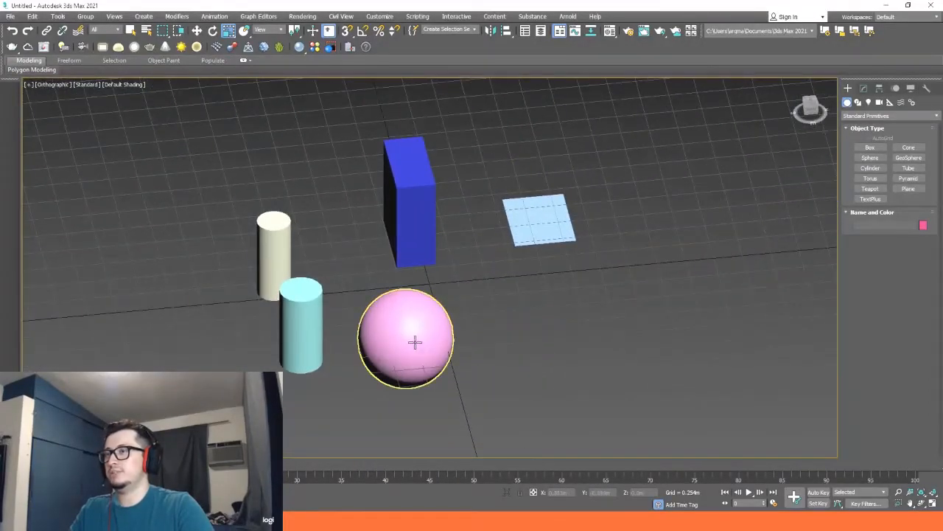
Orbit the scene with the box as pivot, compare with orbiting with nothing selected, and bring the primitives back into close view.
scroll(468, 305, down, 8)
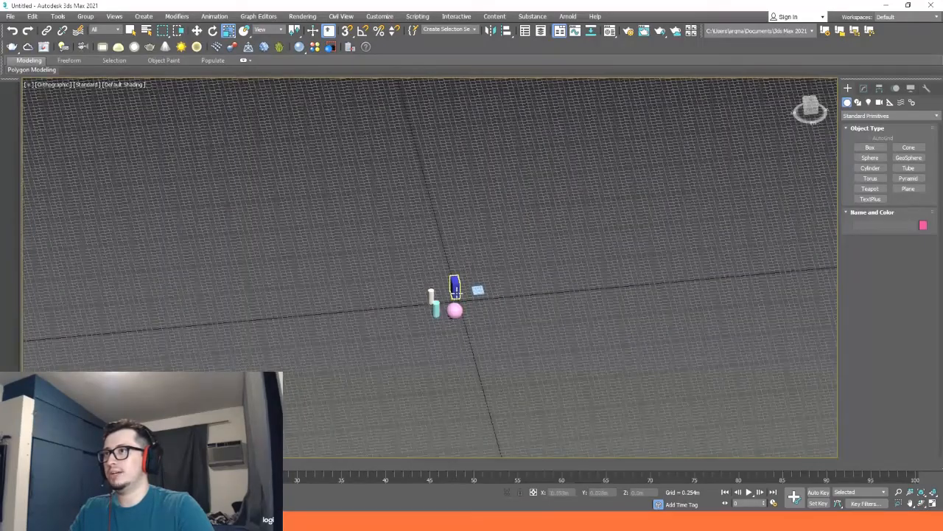
click(455, 285)
alt+middle_drag(456, 291, 396, 273)
click(476, 354)
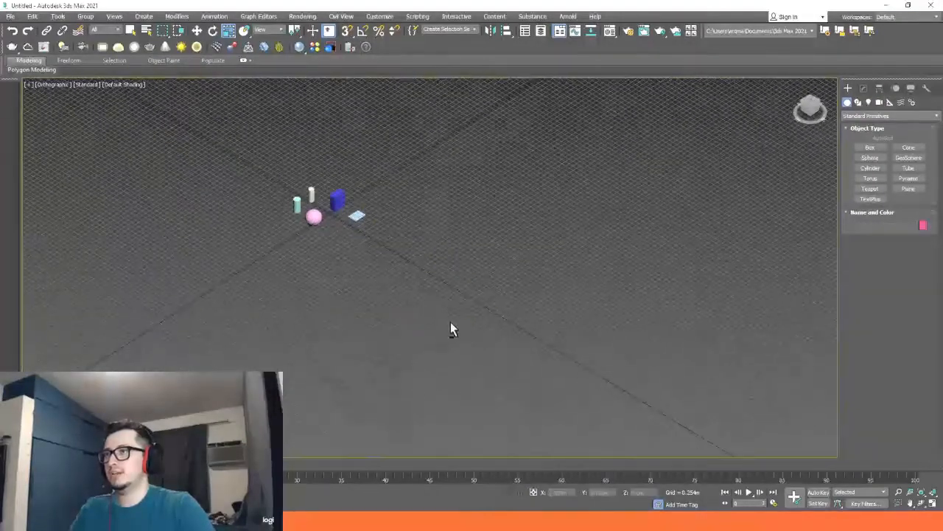
alt+middle_drag(451, 322, 425, 316)
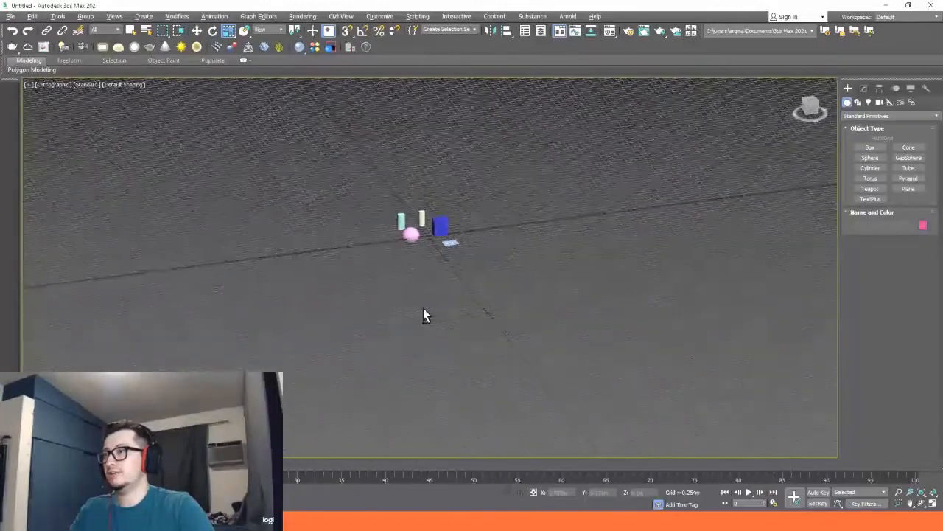
scroll(393, 257, up, 5)
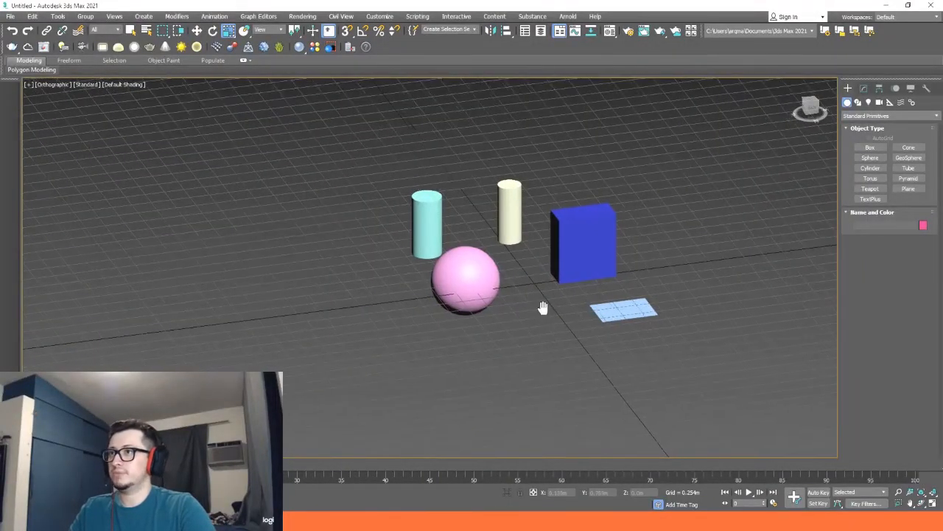
middle_drag(541, 307, 492, 332)
Select the blue box and frame it in the viewport with Zoom Extents Selected.
click(432, 295)
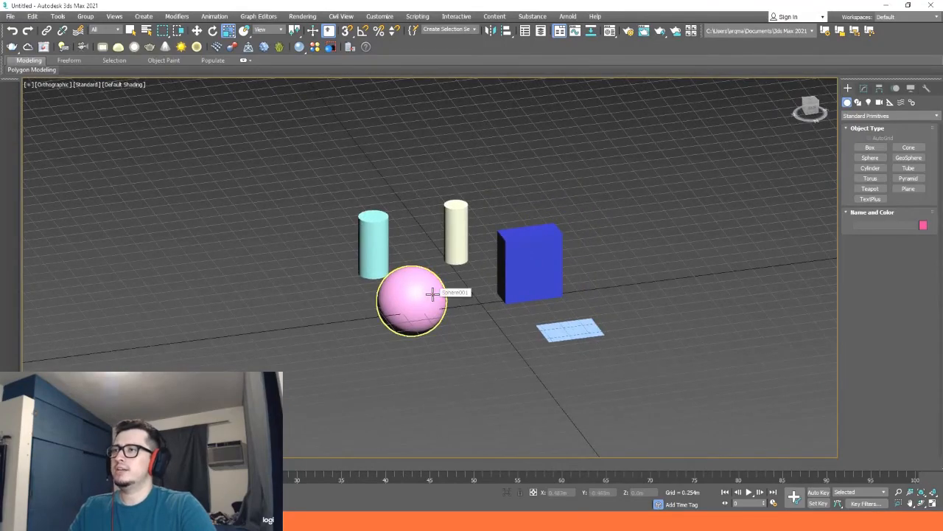
click(515, 271)
scroll(515, 275, down, 8)
middle_drag(583, 361, 529, 370)
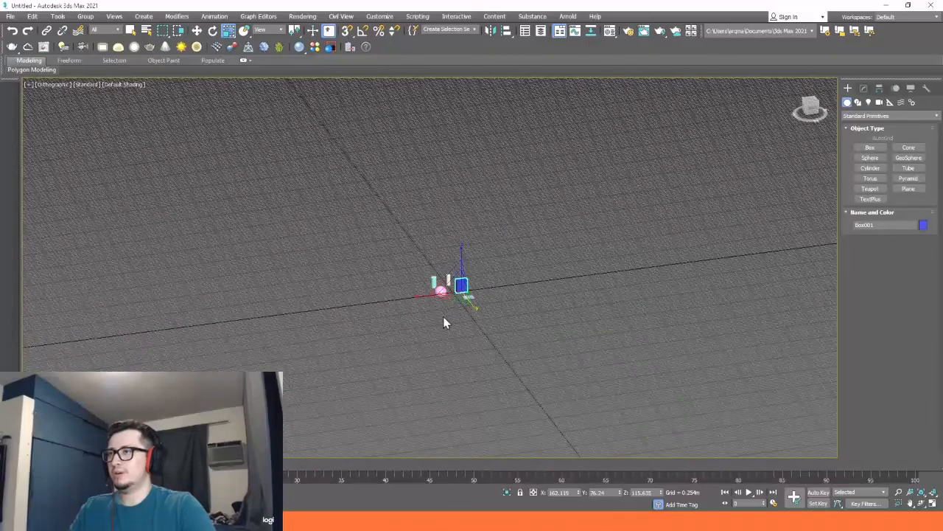
alt+middle_drag(500, 338, 659, 352)
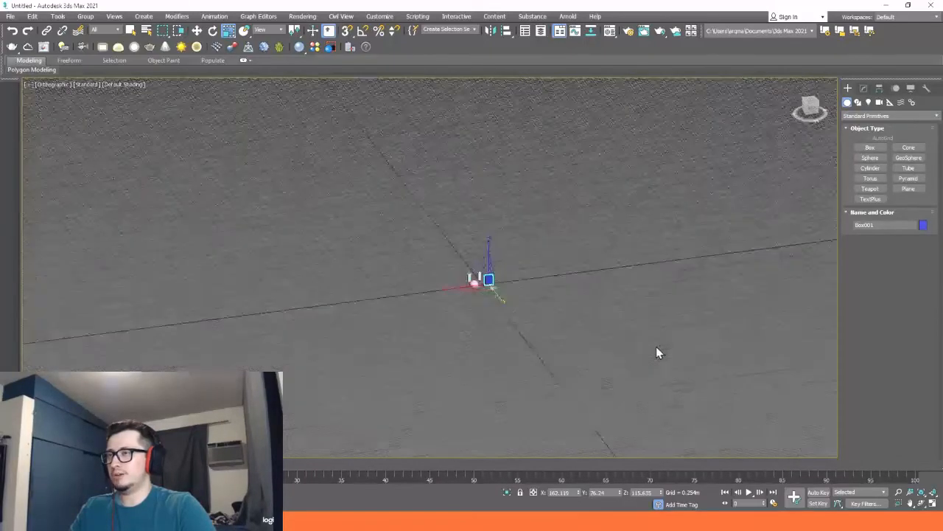
scroll(558, 339, up, 3)
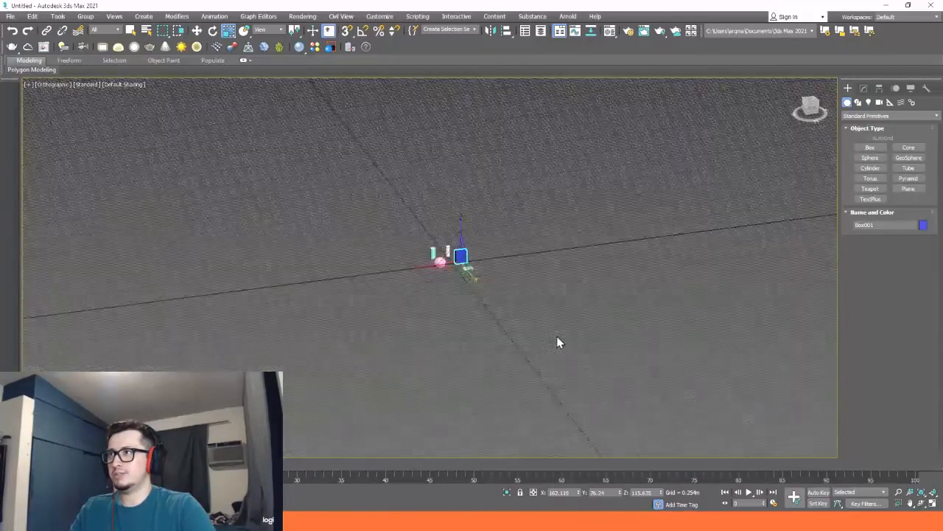
middle_drag(567, 275, 535, 285)
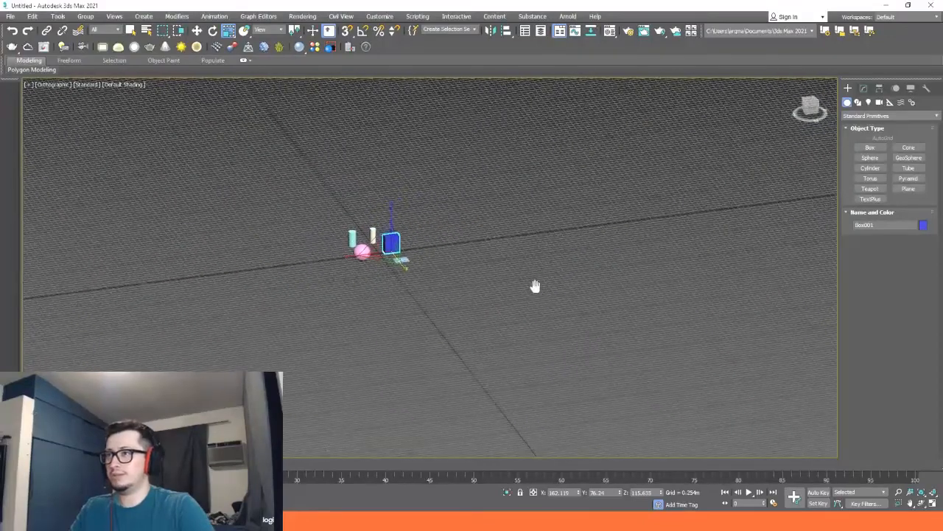
scroll(424, 284, down, 2)
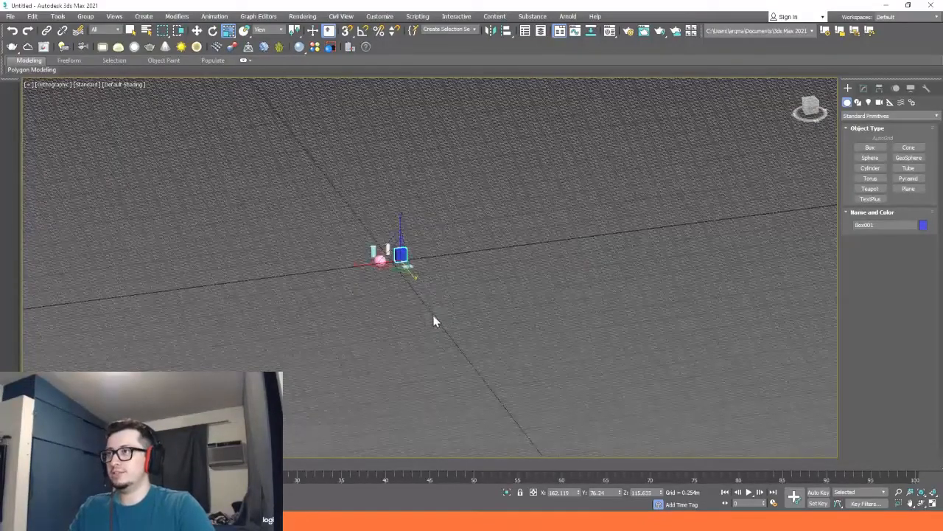
scroll(434, 315, down, 2)
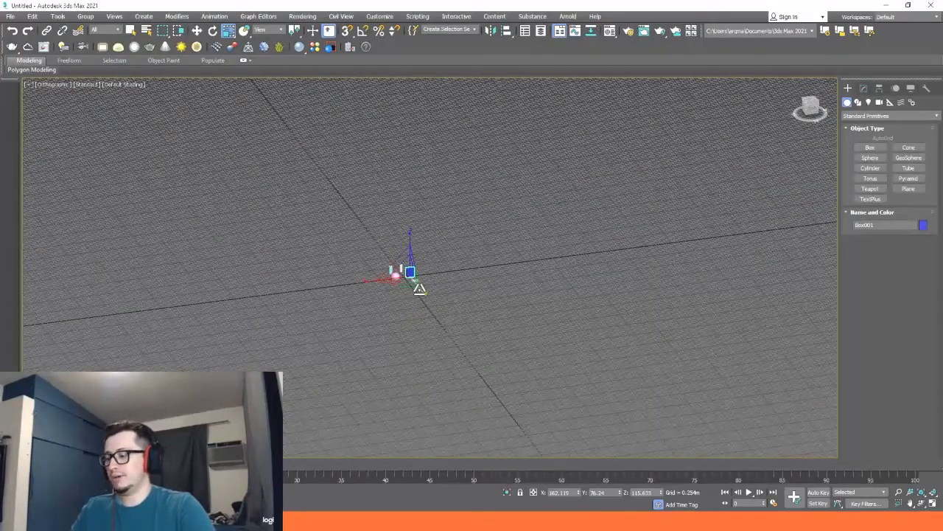
key(z)
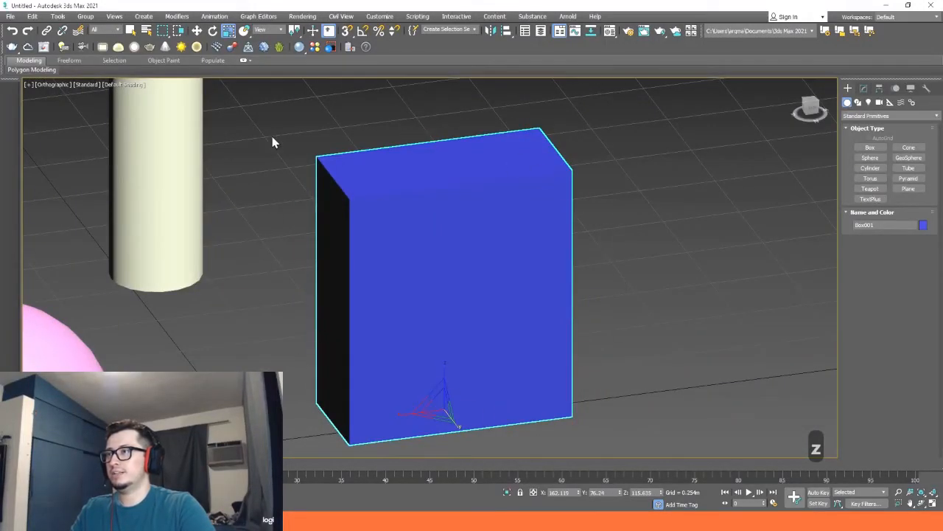
Orbit around the selected box and examine the primitives from a distance and from the opposite side.
scroll(256, 301, down, 6)
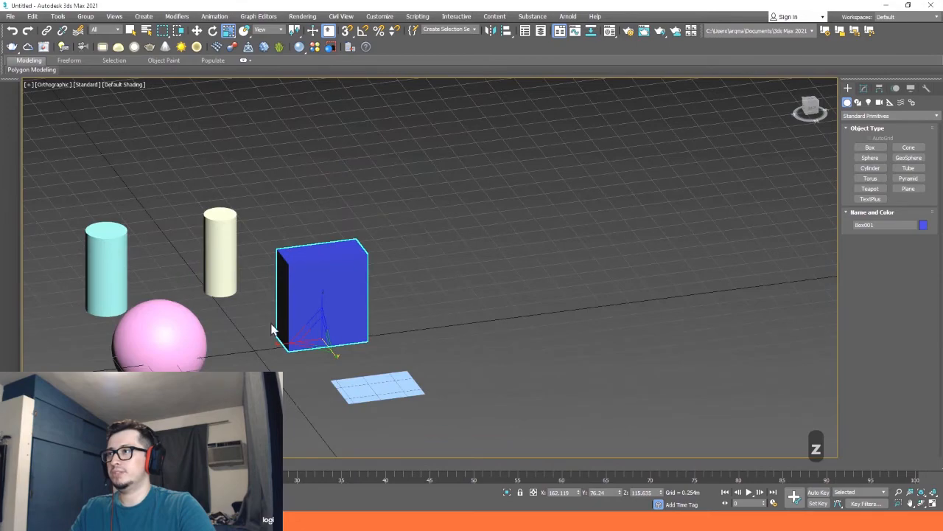
alt+middle_drag(304, 381, 410, 366)
scroll(410, 365, down, 10)
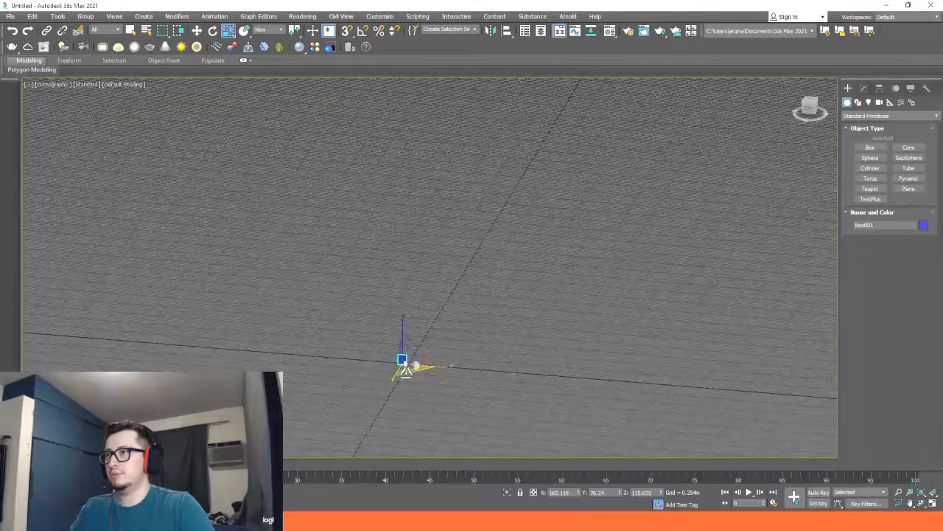
scroll(407, 382, up, 8)
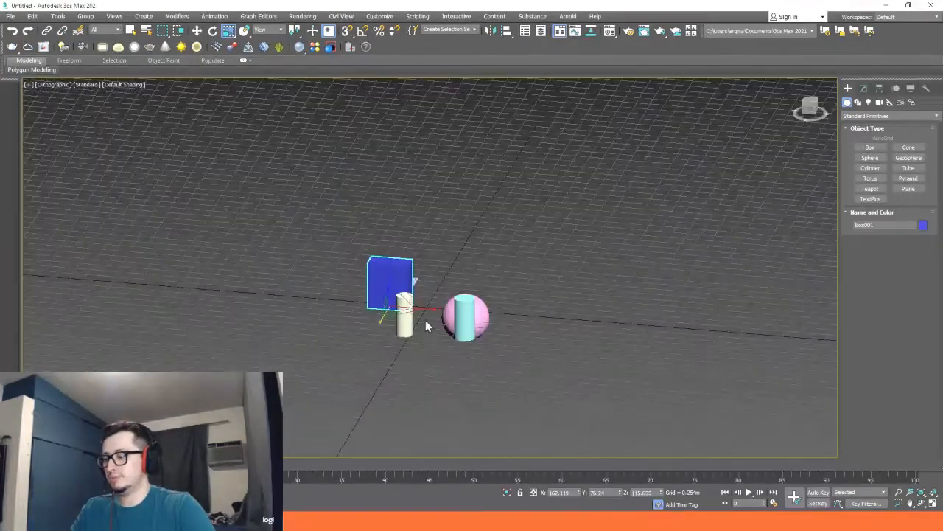
Deselect the blue box, zoom far out from the scene, and frame all primitives with Zoom Extents.
click(557, 338)
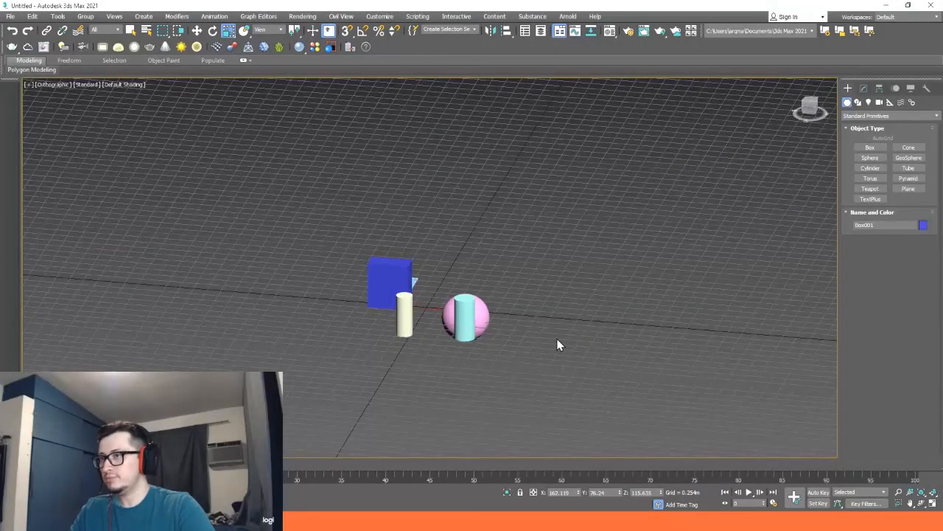
scroll(557, 338, down, 12)
middle_drag(557, 338, 516, 333)
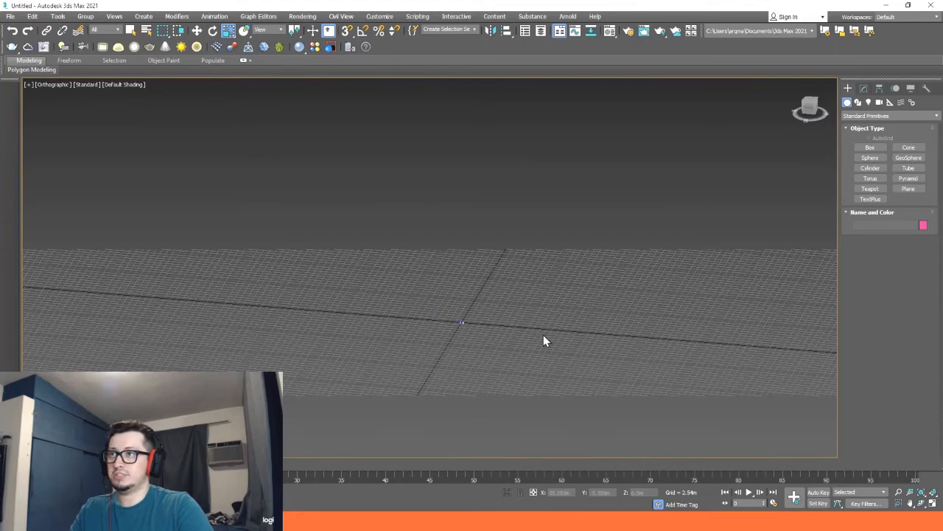
key(z)
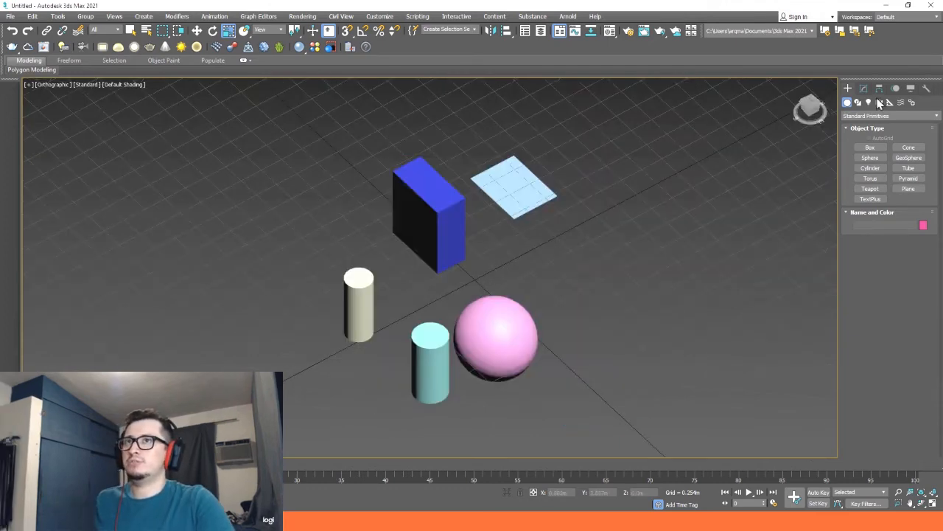
Select the blue box, open its modification parameters, and look through the full list of available modifiers.
click(440, 217)
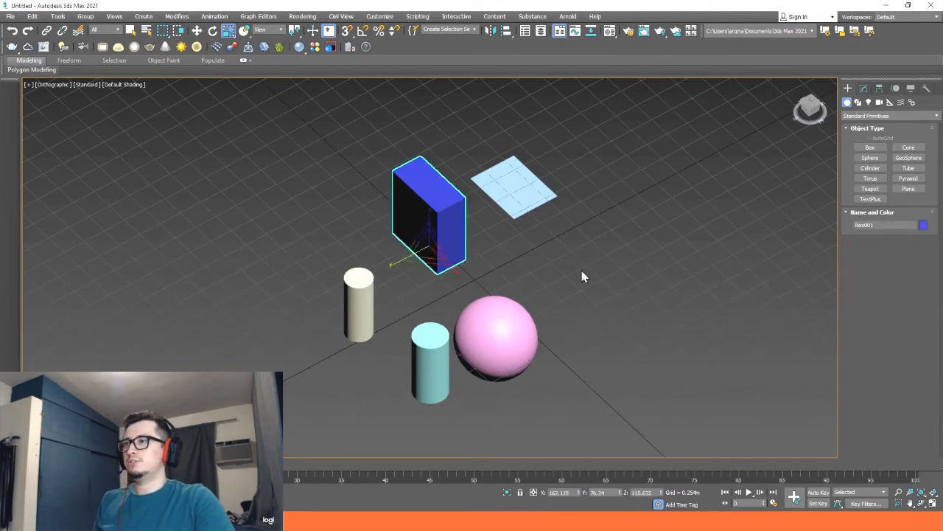
click(863, 89)
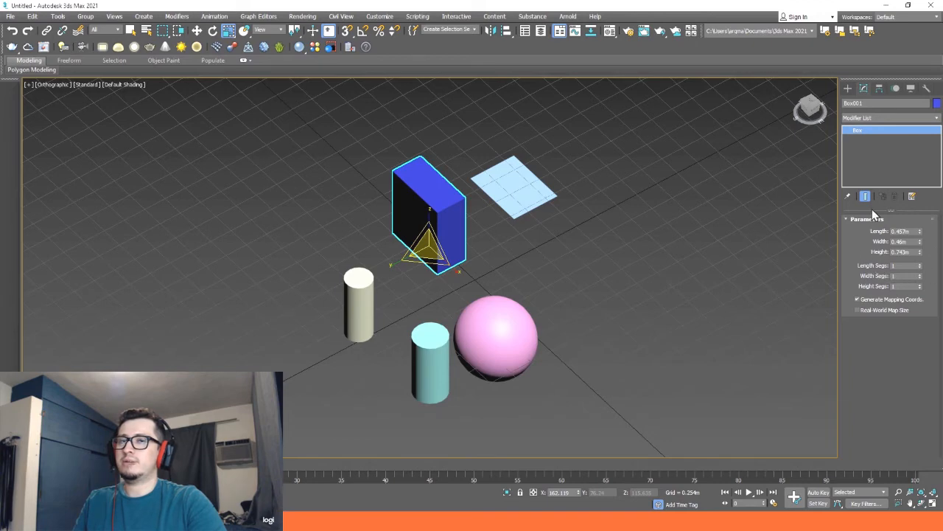
click(929, 121)
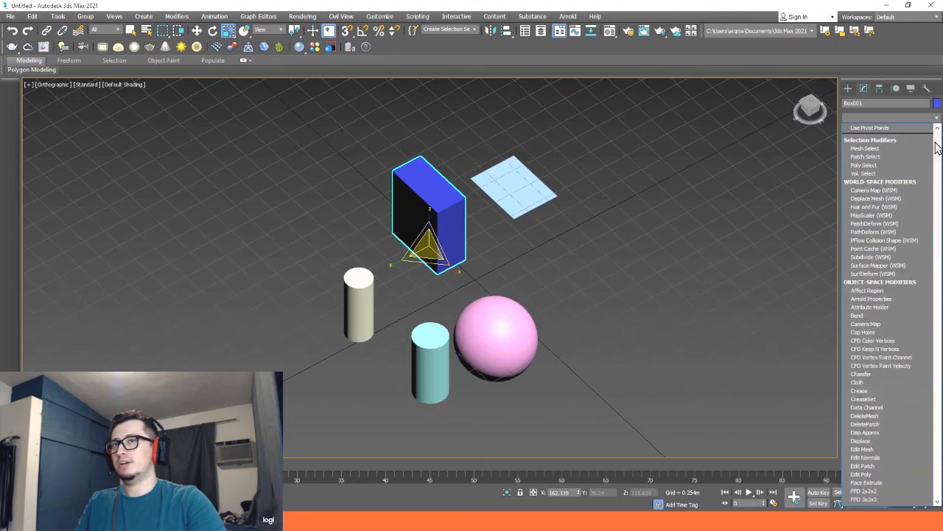
mouse_move(939, 164)
mouse_down()
mouse_move(942, 380)
mouse_move(940, 150)
mouse_up()
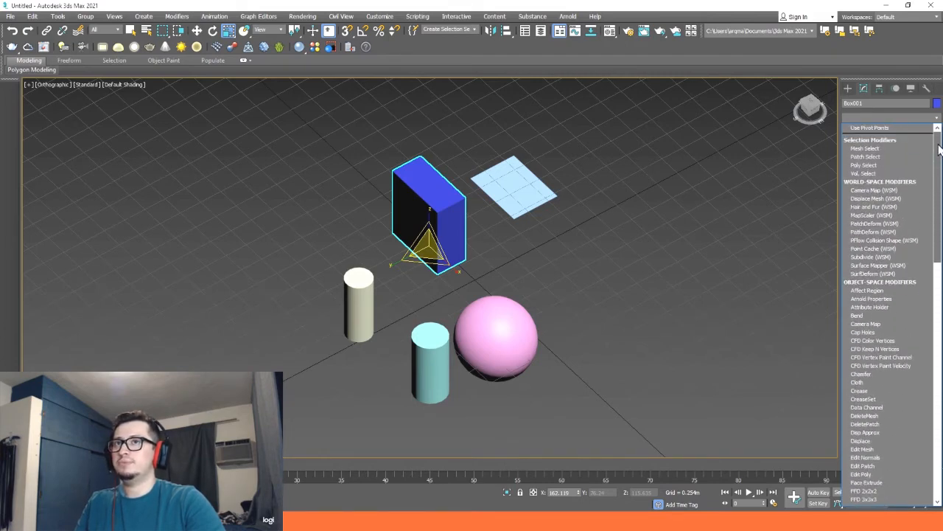
scroll(881, 169, down, 4)
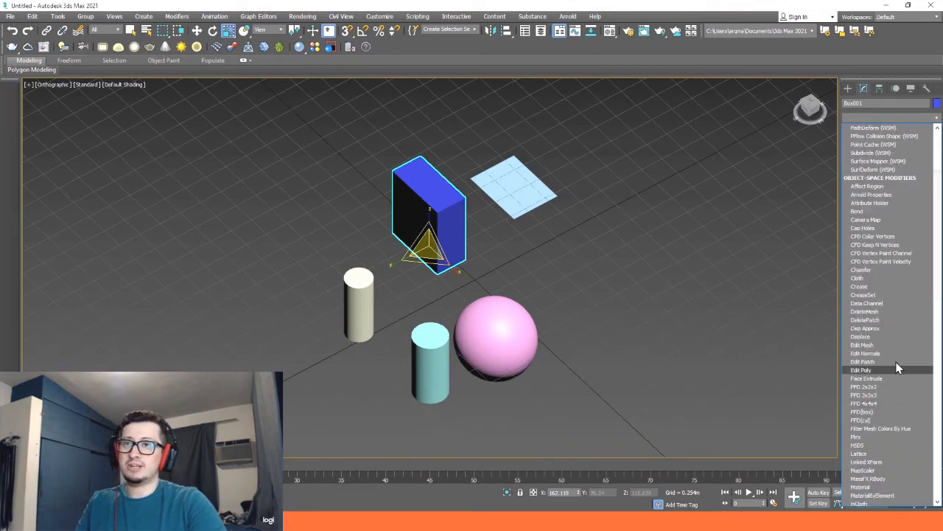
scroll(896, 356, down, 7)
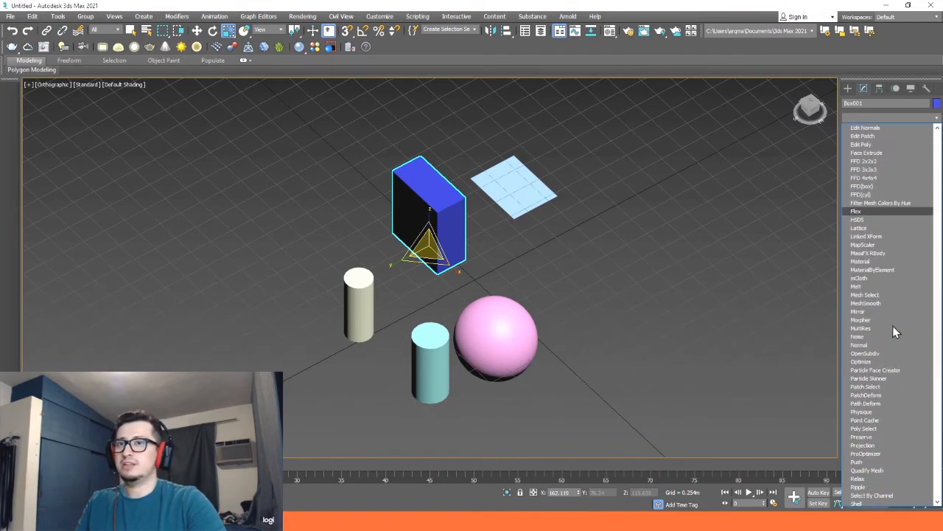
click(864, 91)
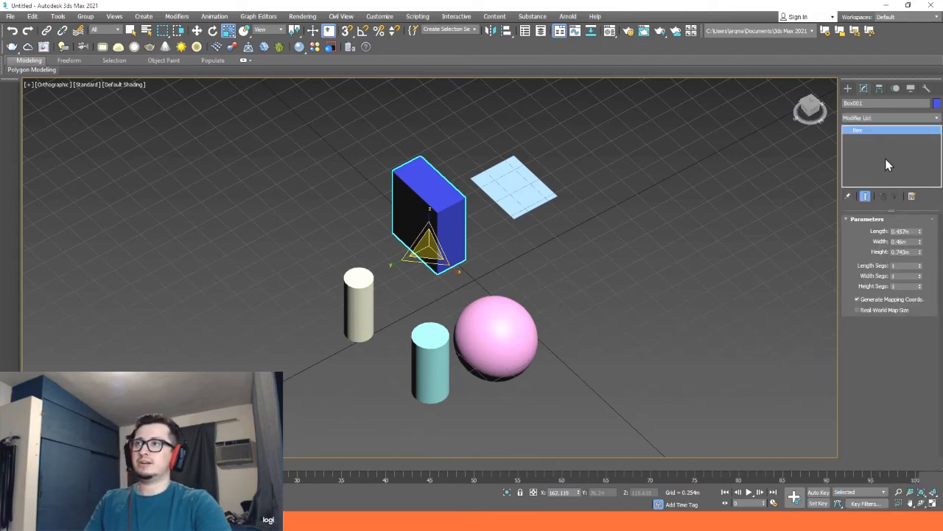
click(934, 119)
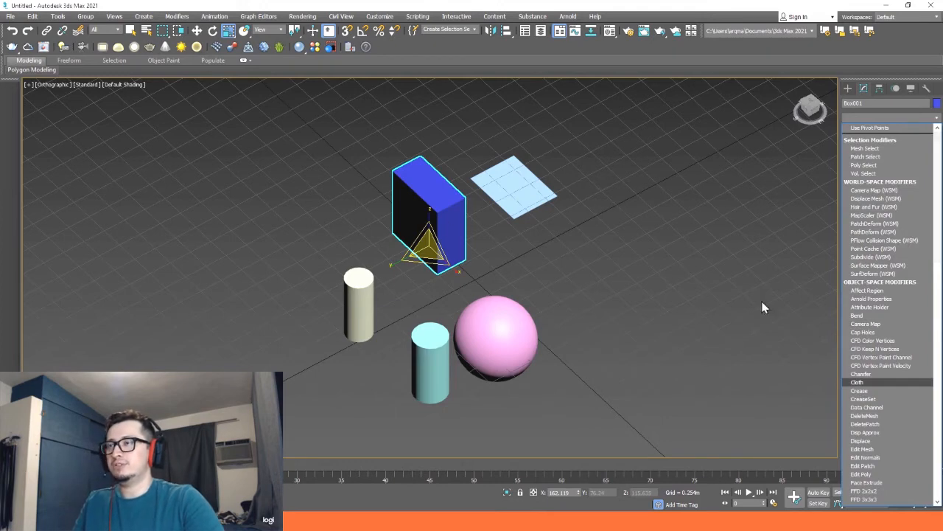
scroll(885, 367, down, 8)
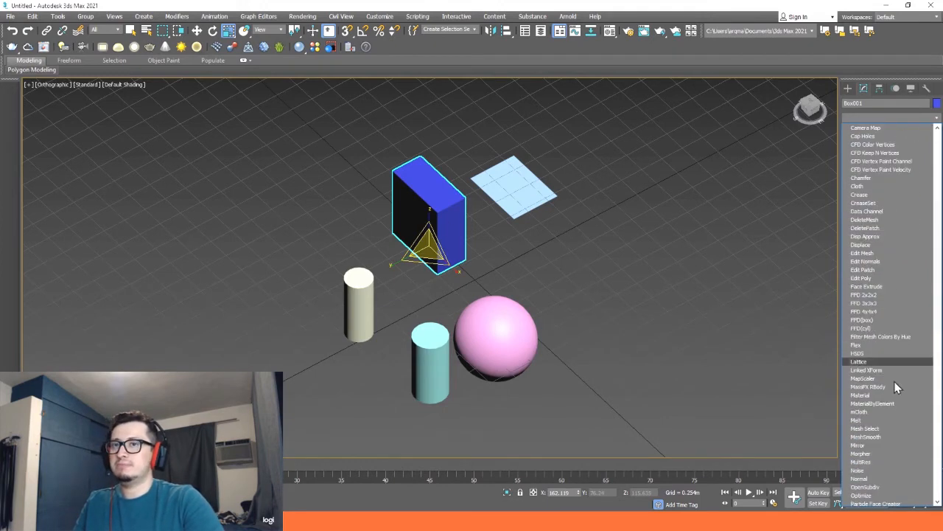
scroll(888, 354, down, 6)
scroll(899, 310, down, 5)
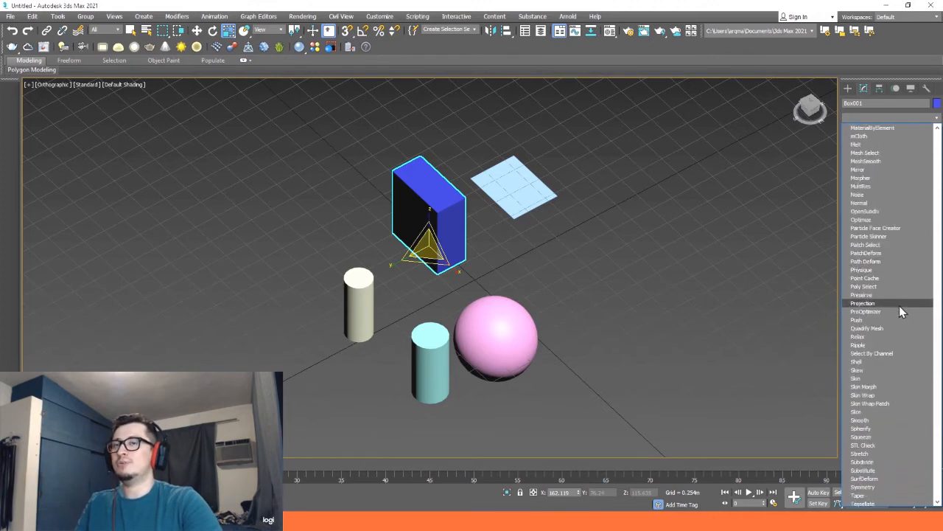
click(916, 119)
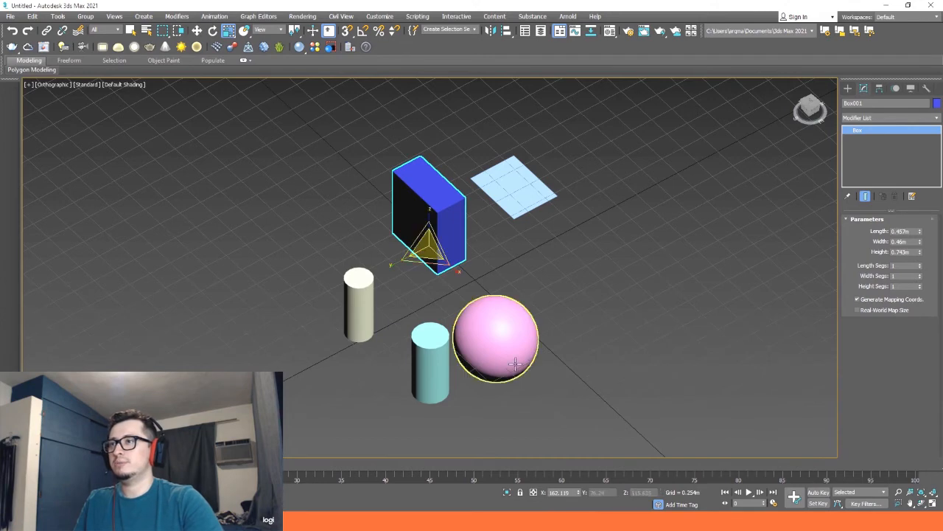
Reselect the blue box in a closer view and add an Edit Poly modifier to it.
click(568, 288)
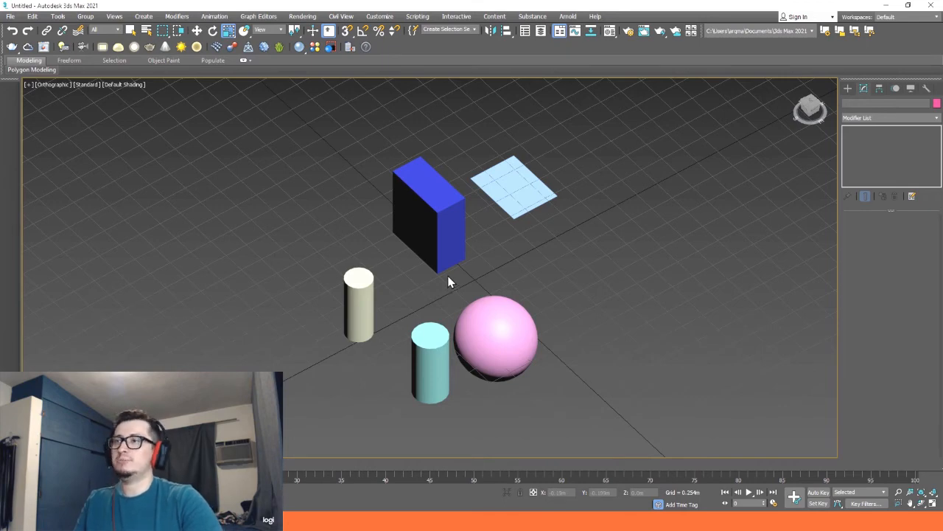
click(451, 210)
scroll(470, 201, up, 3)
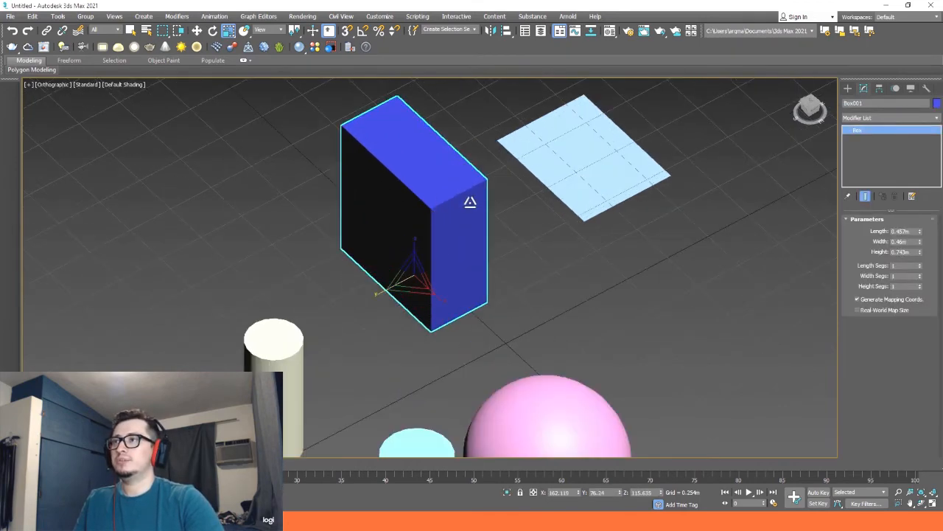
middle_drag(470, 201, 512, 276)
middle_drag(625, 331, 595, 307)
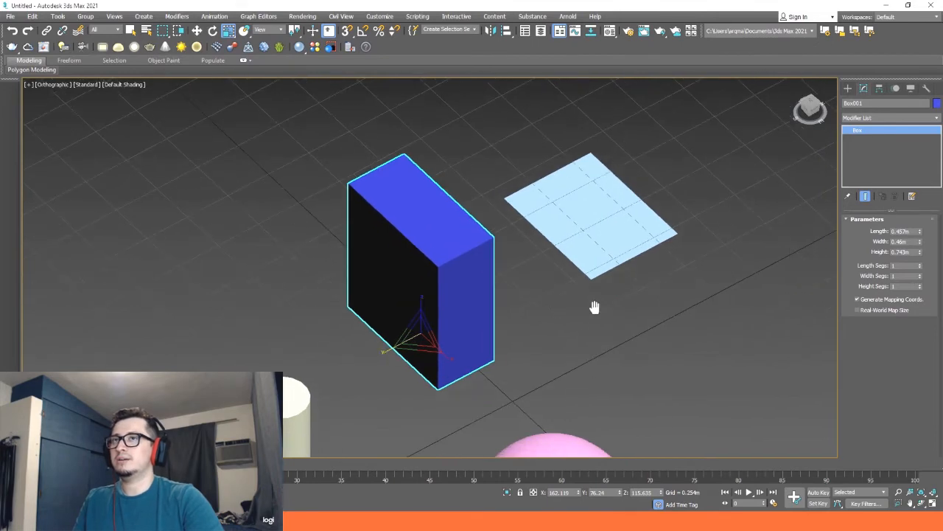
click(894, 117)
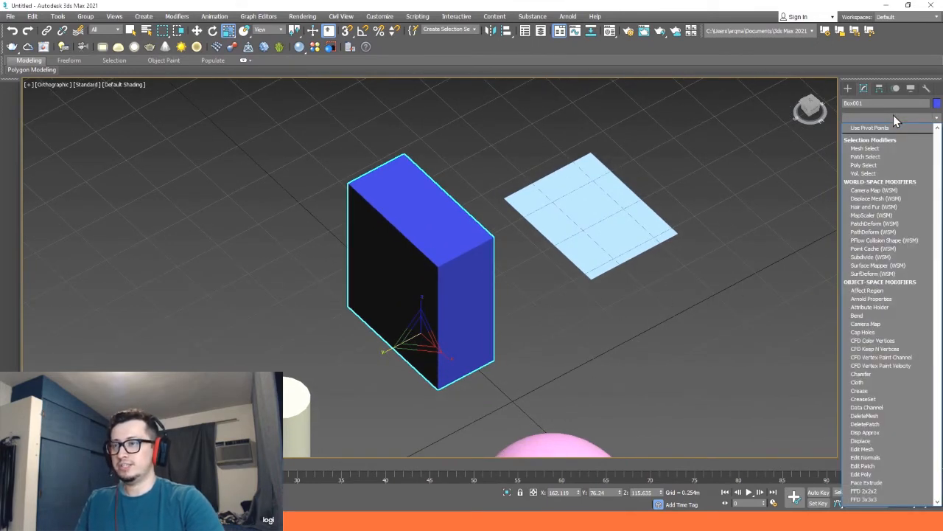
key(e)
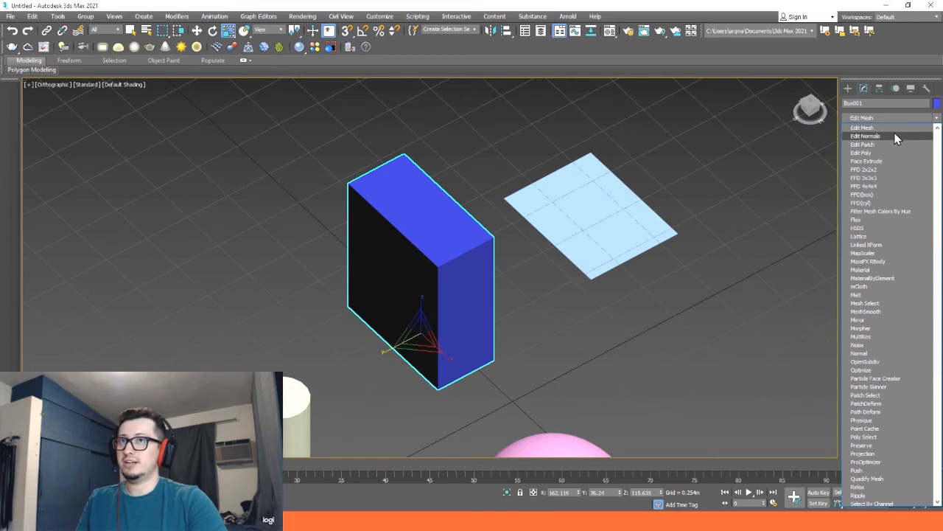
click(862, 152)
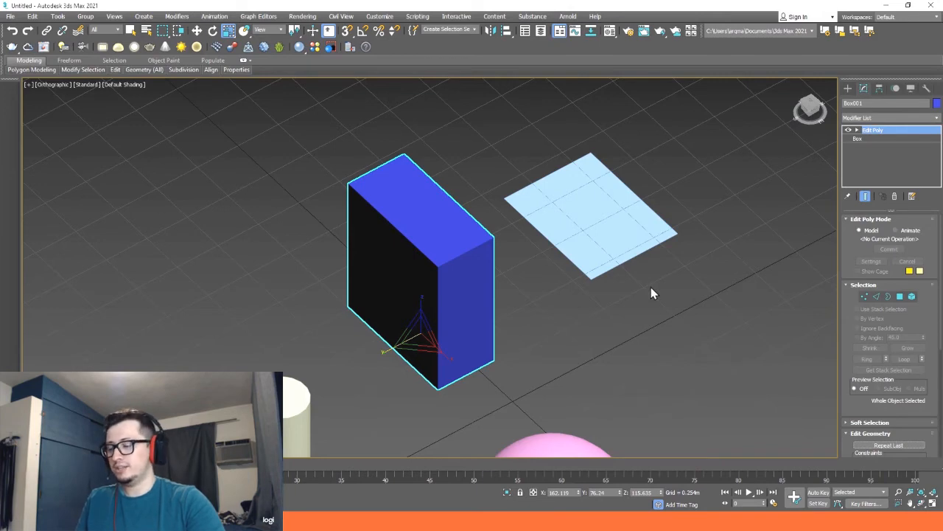
Show the box's Vertex level, switch to Edge level, and select three of its upper edges one after another.
middle_drag(577, 299, 566, 246)
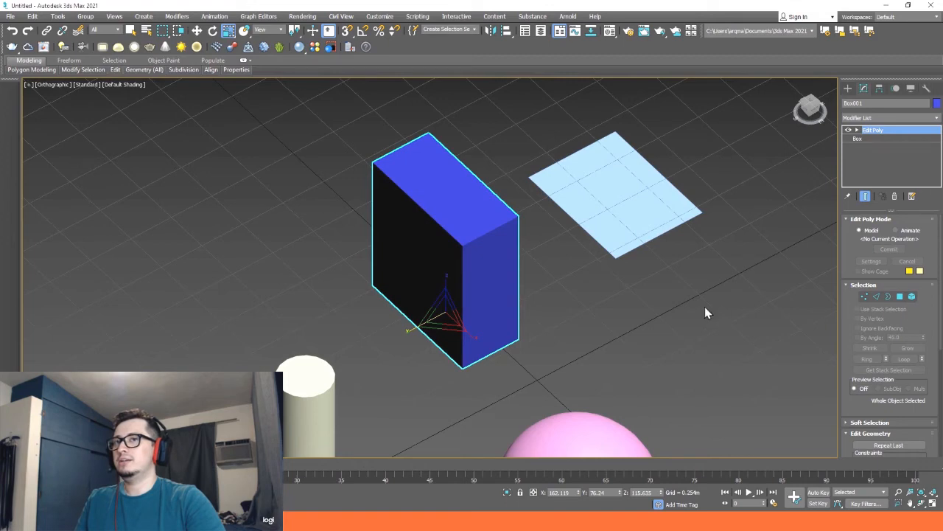
key(r)
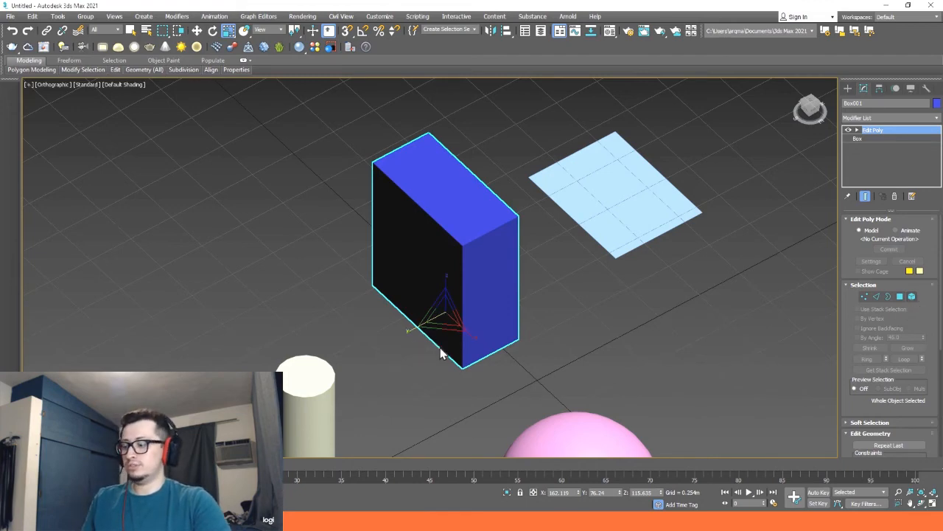
key(1)
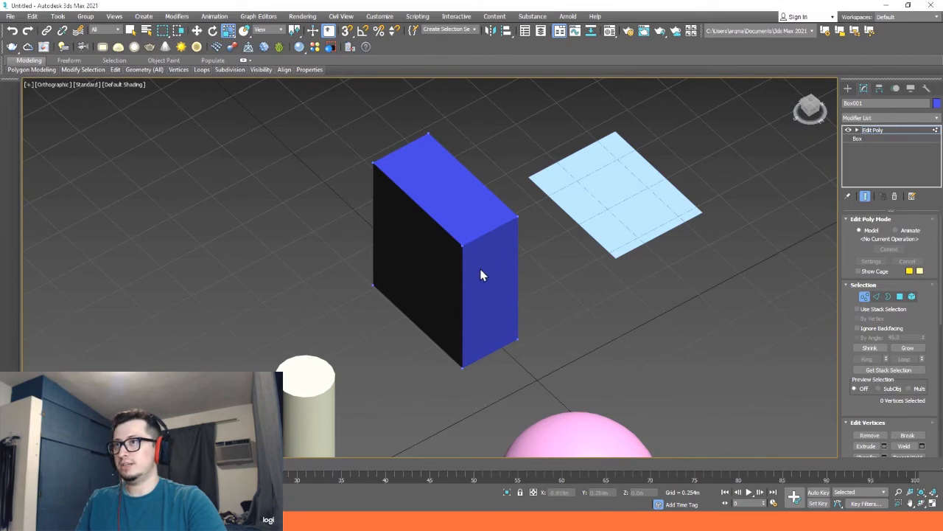
key(2)
click(485, 235)
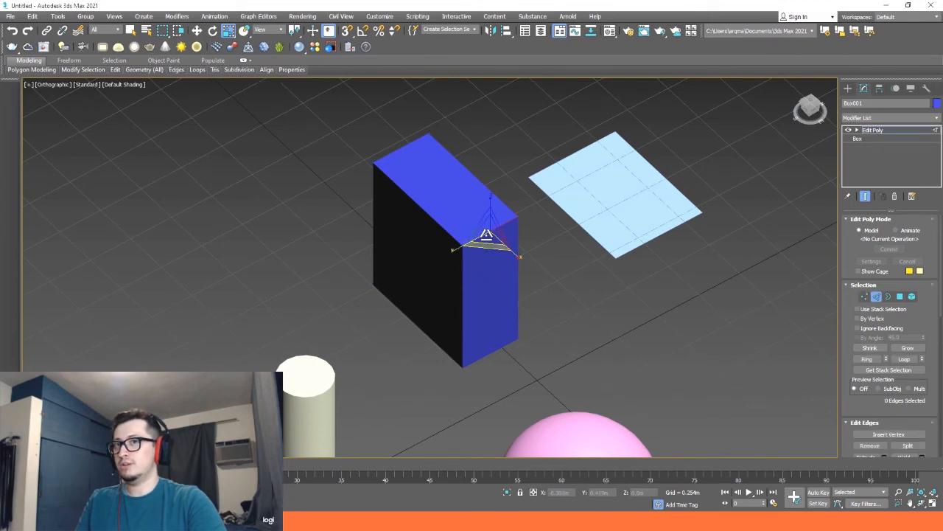
click(441, 227)
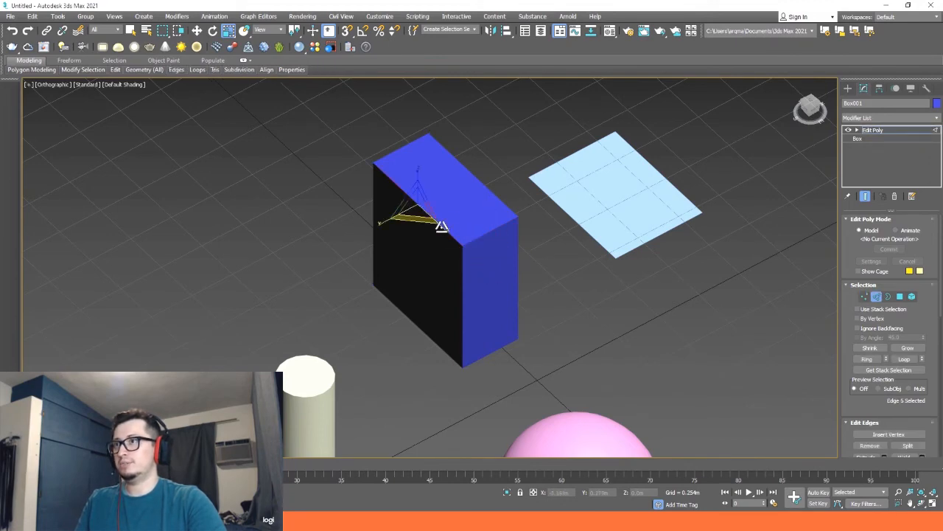
click(494, 195)
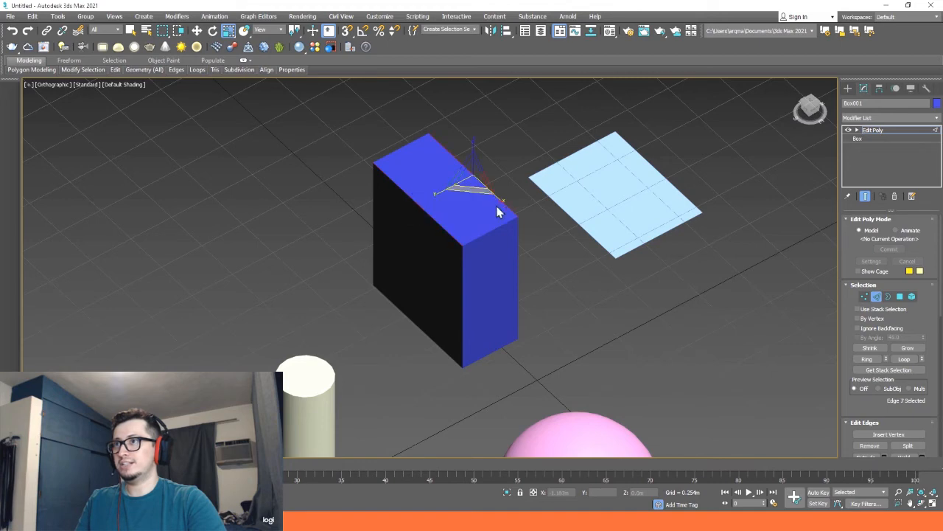
Select the box's side and top faces individually at Polygon level, and select the whole body at Element level.
key(4)
click(501, 272)
click(434, 272)
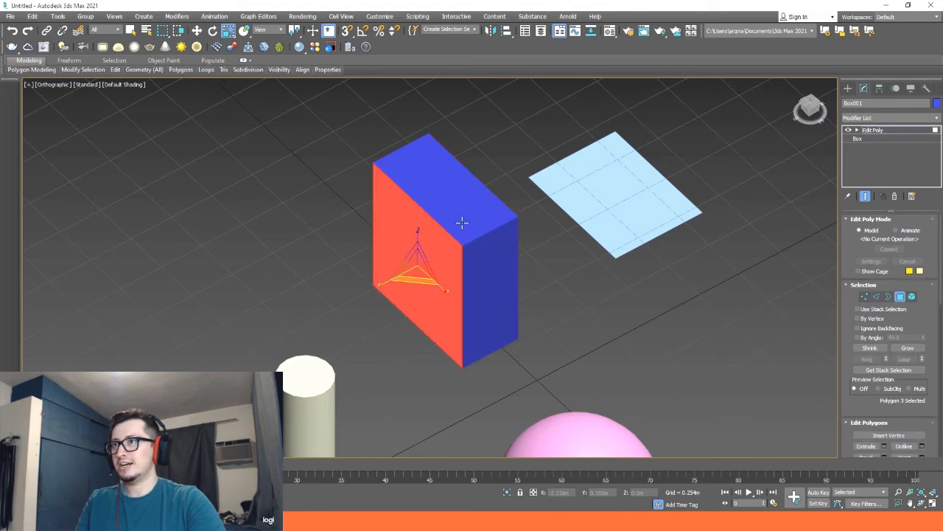
click(461, 222)
key(5)
click(475, 259)
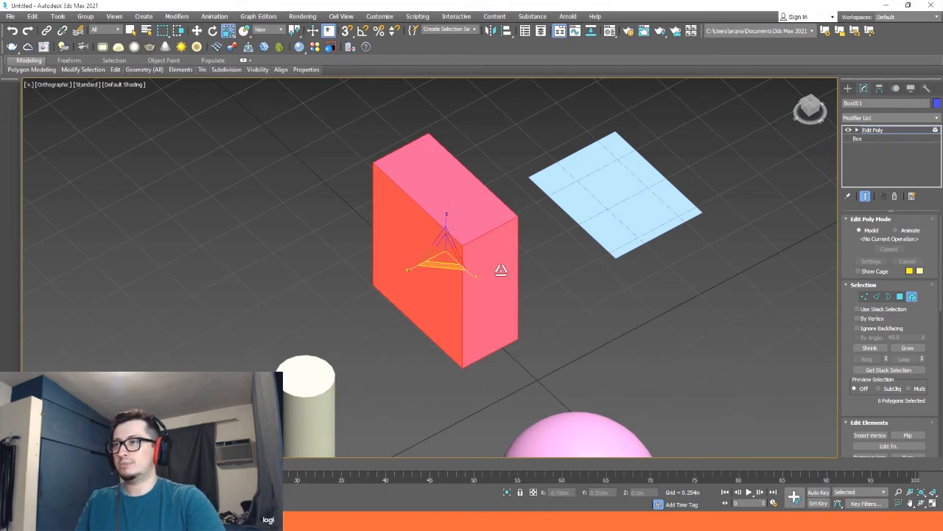
At Vertex level, select the box's nearest top corner vertex and move it inward to skew the shape.
key(1)
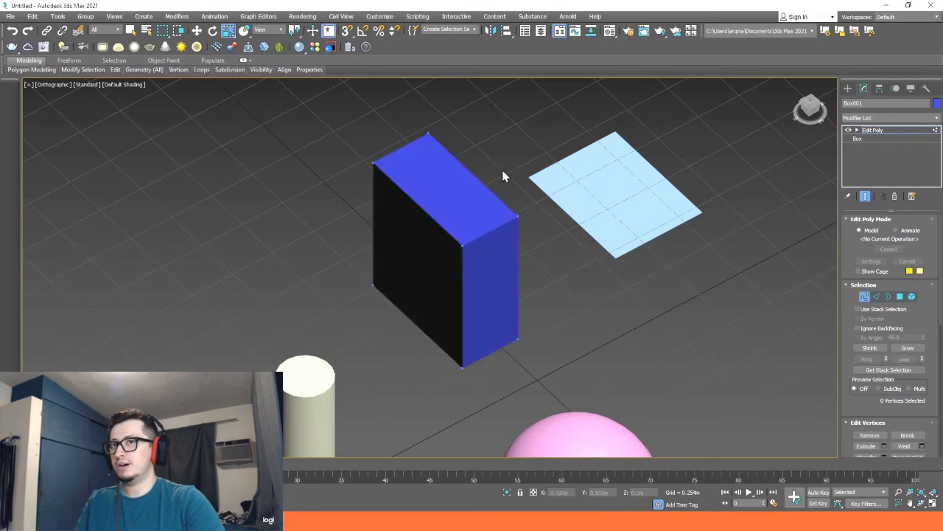
scroll(480, 245, up, 2)
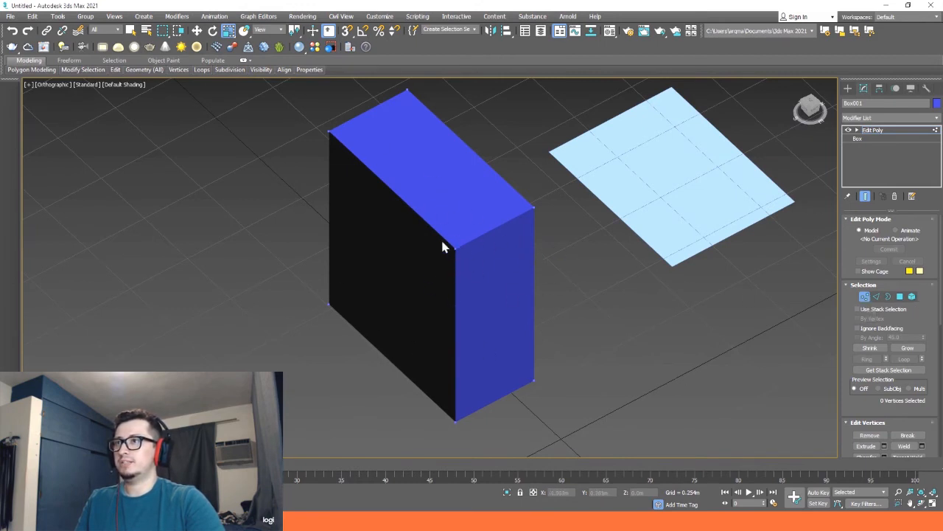
drag(473, 271, 479, 330)
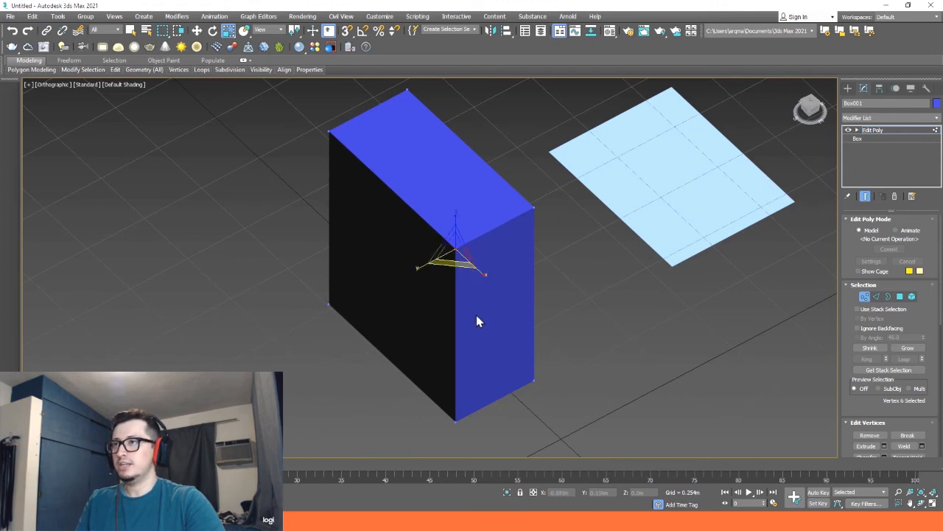
key(w)
drag(478, 271, 443, 258)
drag(465, 221, 445, 216)
Select all four top vertices of the box and rotate them together to twist its upper end.
alt+middle_drag(514, 281, 505, 261)
drag(577, 268, 430, 213)
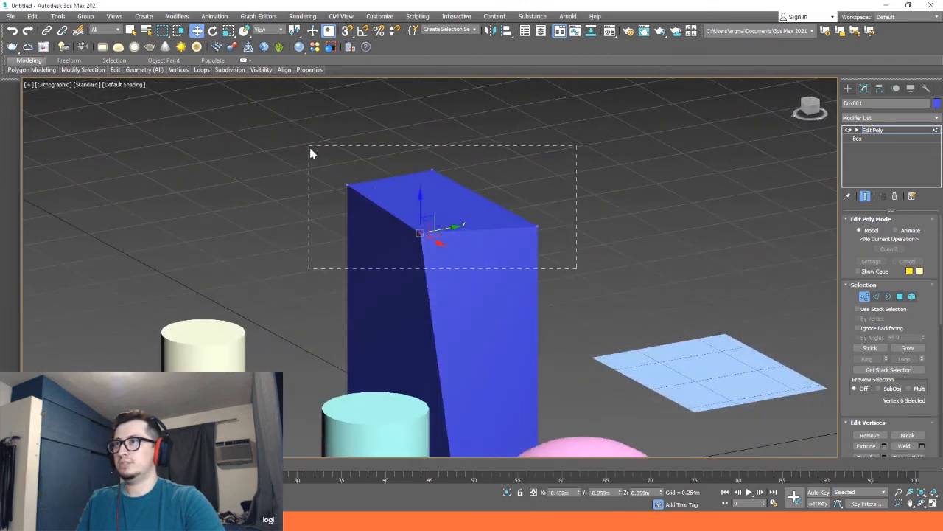
drag(310, 149, 311, 150)
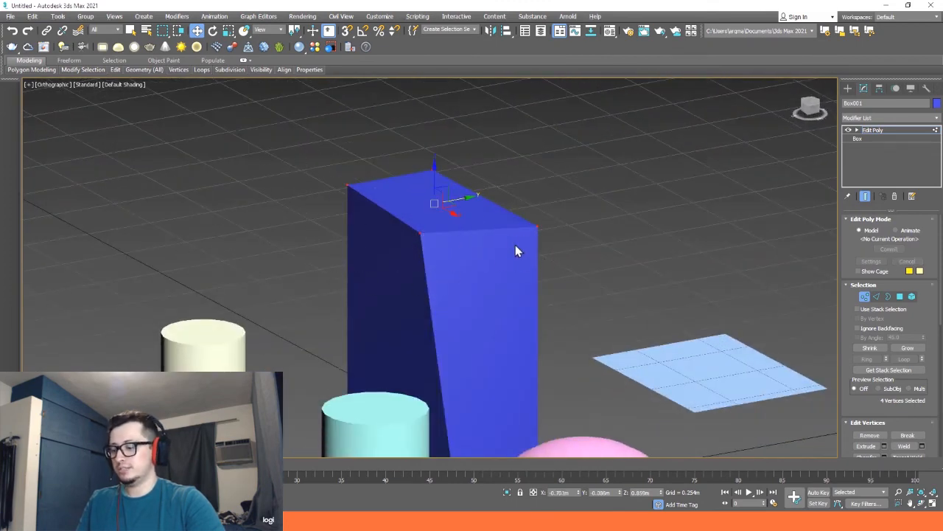
key(e)
mouse_move(431, 217)
mouse_down()
mouse_move(509, 219)
mouse_move(419, 234)
mouse_move(433, 239)
mouse_move(421, 214)
mouse_up()
Scale the four selected top vertices together to widen the box's upper end.
key(r)
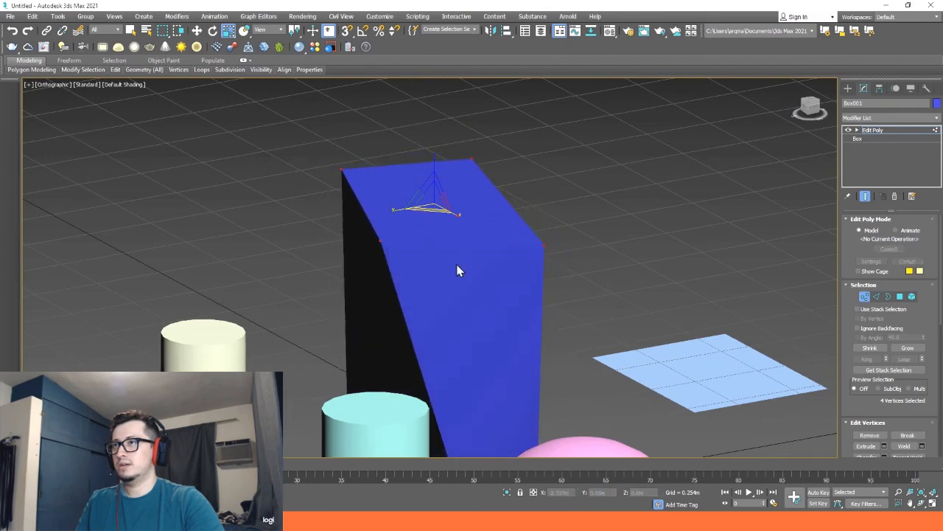
At Edge level, select one of the box's long top edges and move it upward along the Z axis.
key(2)
click(457, 246)
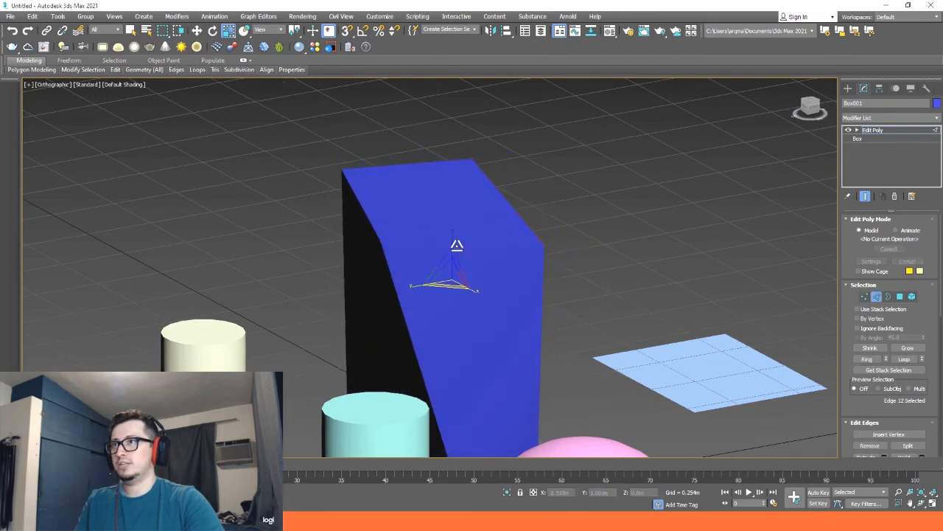
scroll(459, 247, down, 2)
alt+middle_drag(475, 310, 478, 280)
click(521, 254)
key(w)
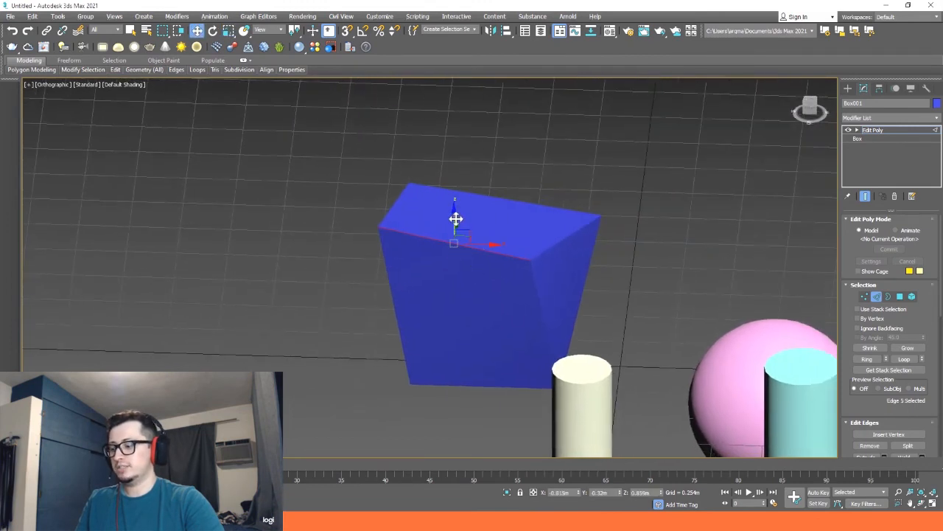
drag(455, 221, 442, 187)
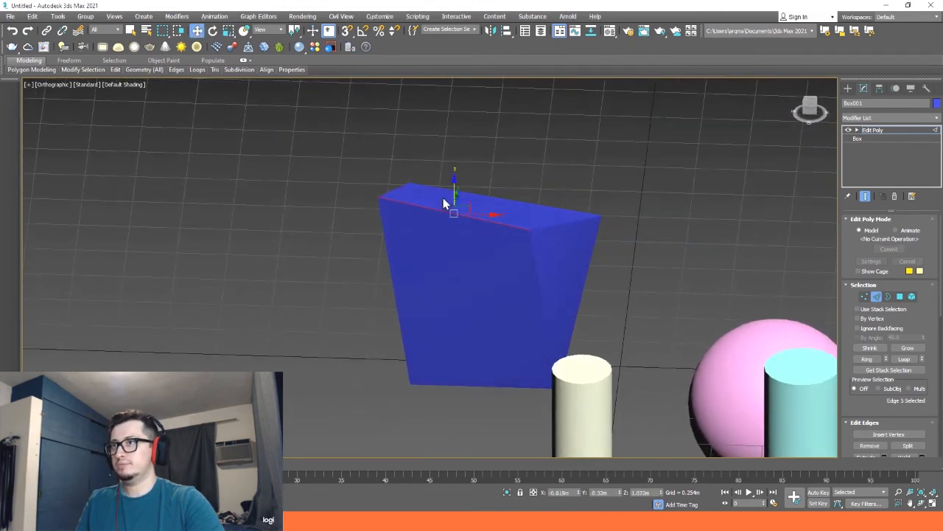
Rotate the raised top edge about its vertical axis and tilt it until it looks level.
key(e)
mouse_move(465, 222)
mouse_down()
mouse_move(468, 233)
mouse_move(457, 234)
mouse_up()
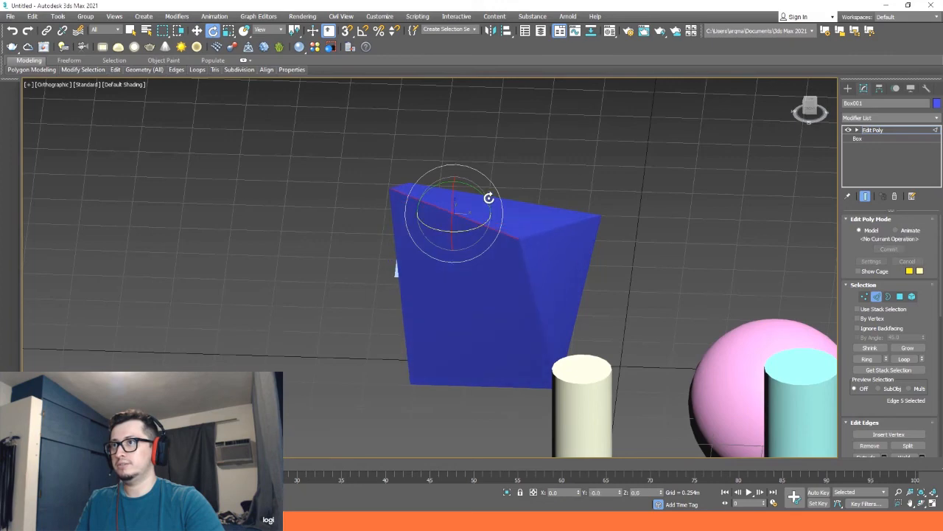
drag(480, 196, 472, 176)
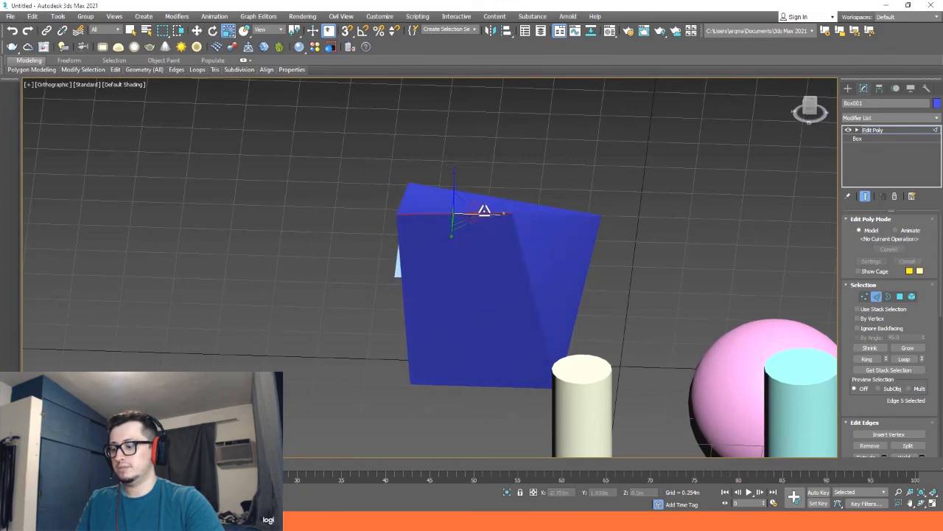
At Polygon level, select two adjacent side faces of the box together.
alt+middle_drag(518, 217, 421, 226)
key(4)
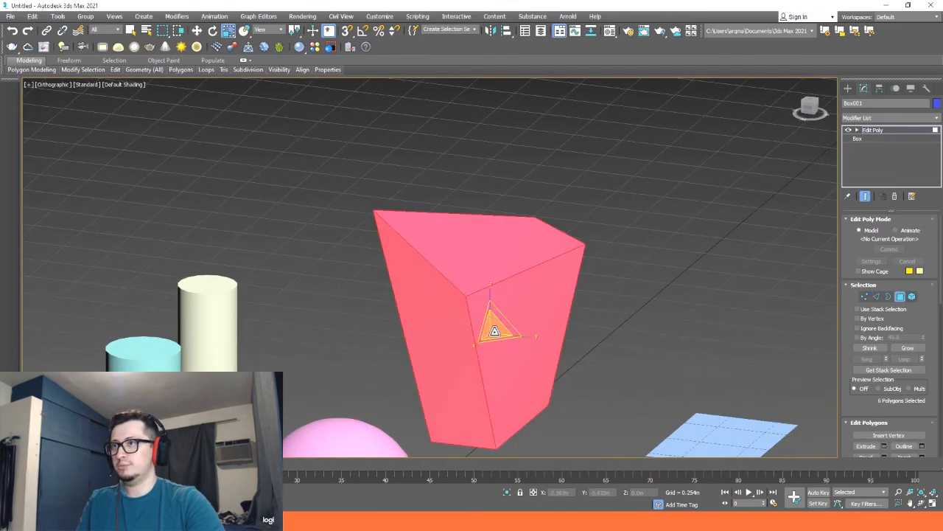
click(507, 331)
middle_drag(503, 345, 481, 310)
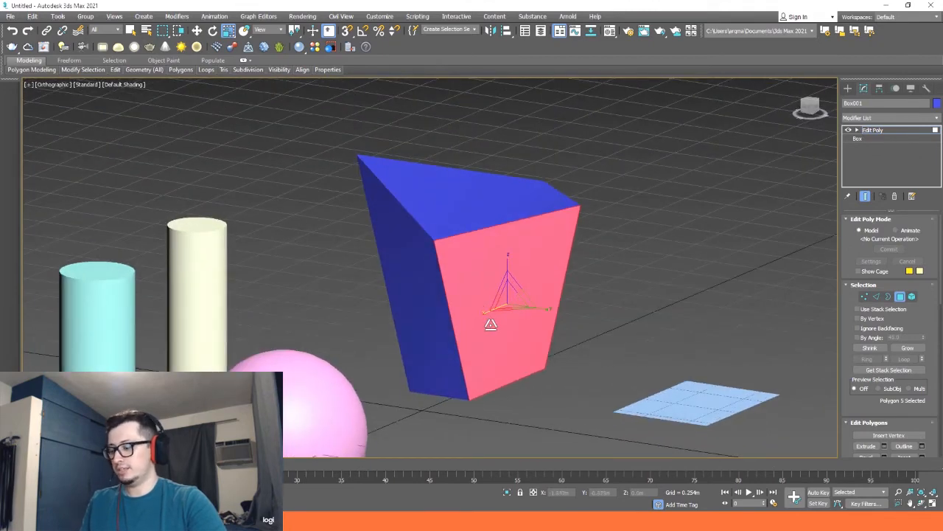
ctrl+click(419, 302)
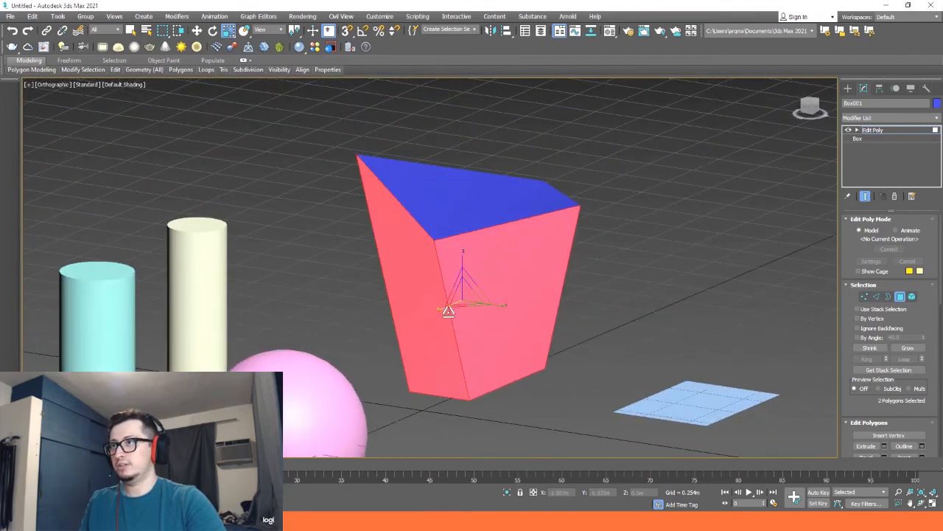
Move the two selected side faces upward together and rotate them to deform the box.
alt+middle_drag(474, 334, 493, 338)
mouse_move(457, 315)
mouse_down()
mouse_move(445, 325)
mouse_move(446, 309)
mouse_move(447, 331)
mouse_up()
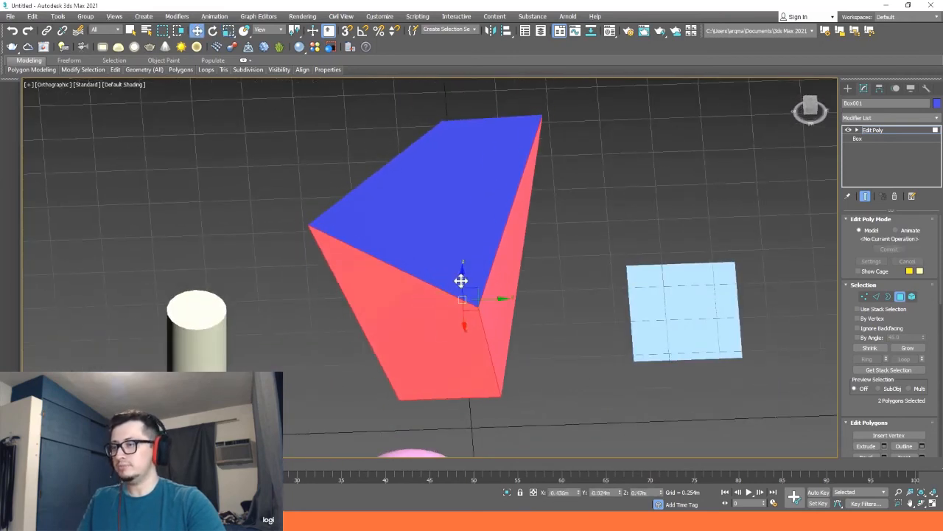
drag(460, 274, 457, 234)
alt+middle_drag(458, 236, 520, 276)
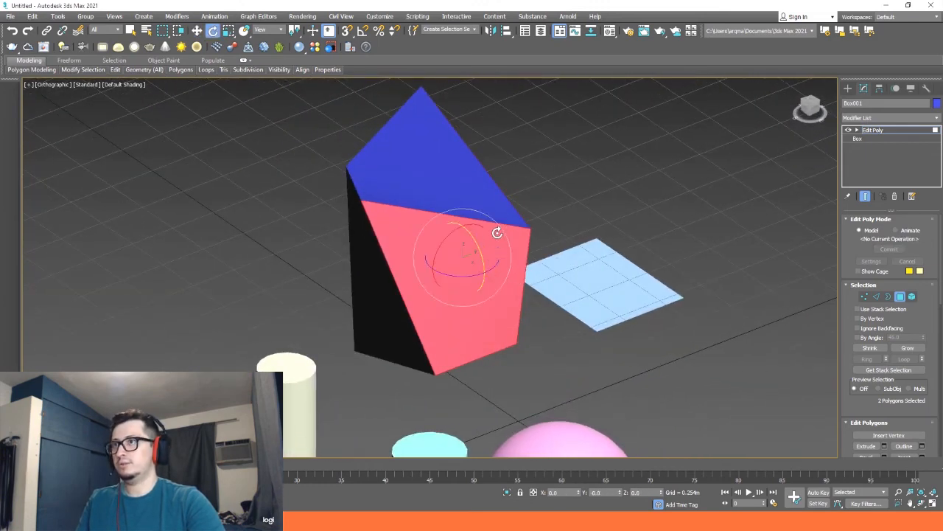
drag(499, 222, 434, 314)
Examine the deformed box from several sides and review the Edit Polygons tools with a single side face selected.
alt+middle_drag(434, 315, 798, 316)
alt+middle_drag(630, 311, 504, 341)
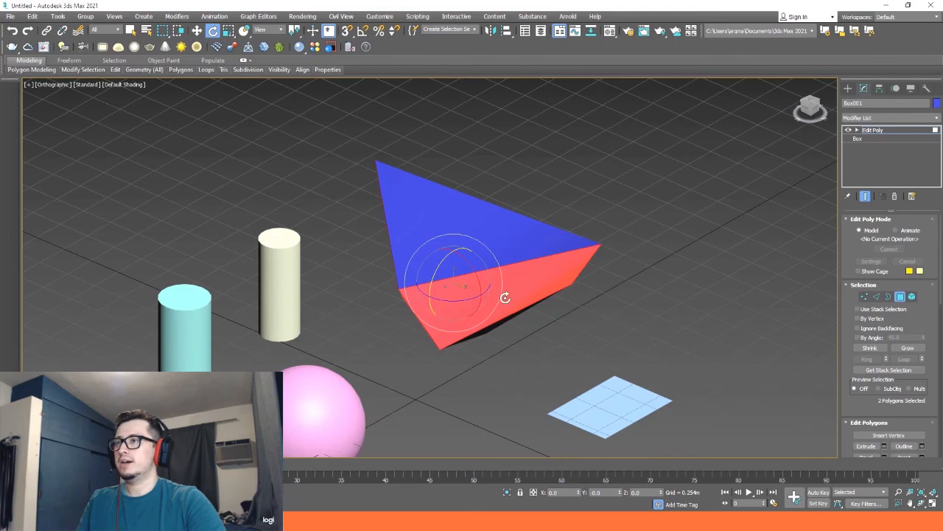
alt+middle_drag(478, 333, 787, 319)
alt+middle_drag(560, 316, 254, 332)
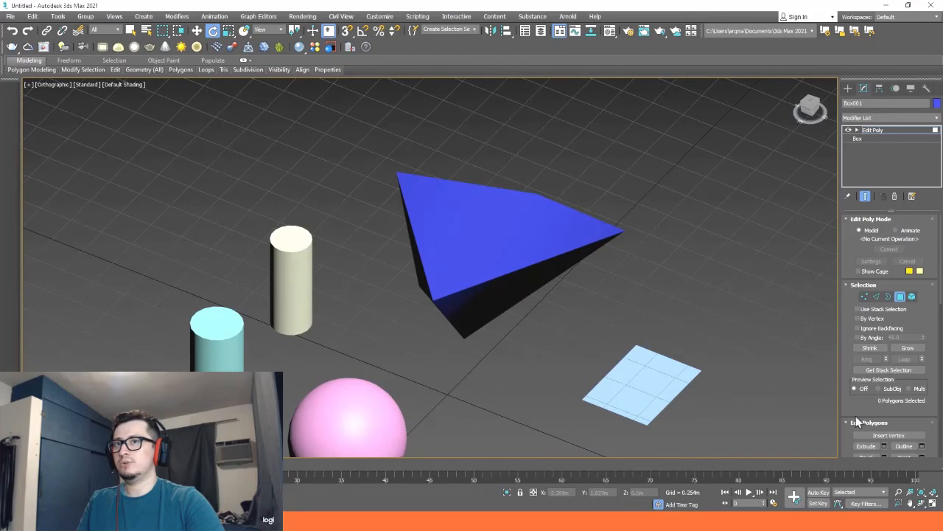
scroll(856, 416, down, 6)
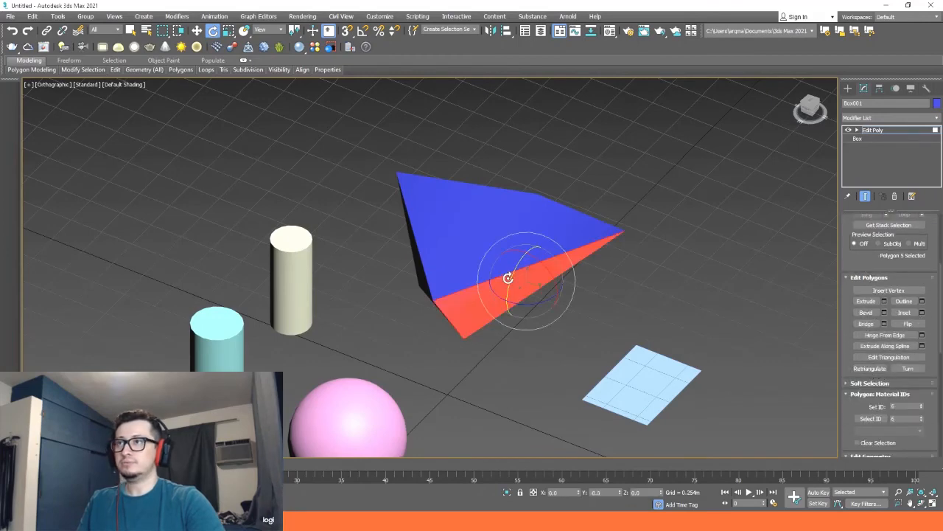
alt+middle_drag(508, 277, 587, 275)
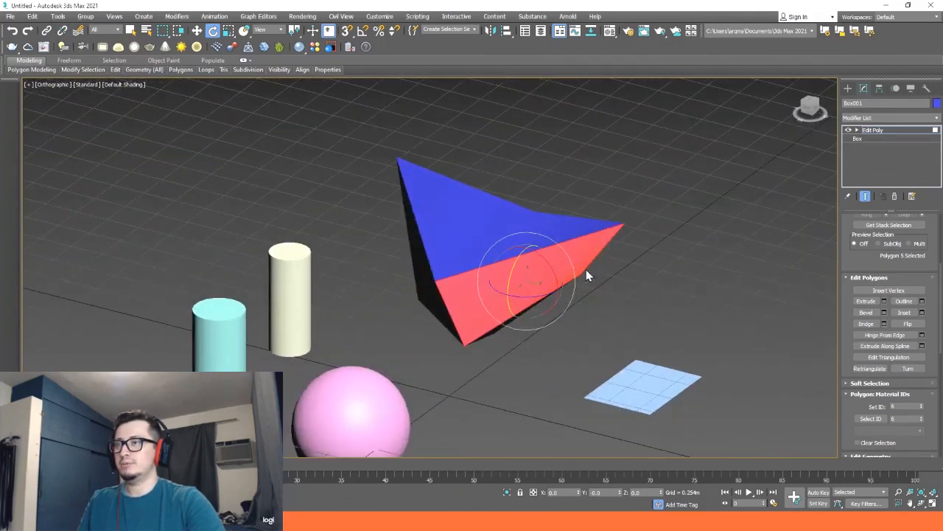
click(557, 207)
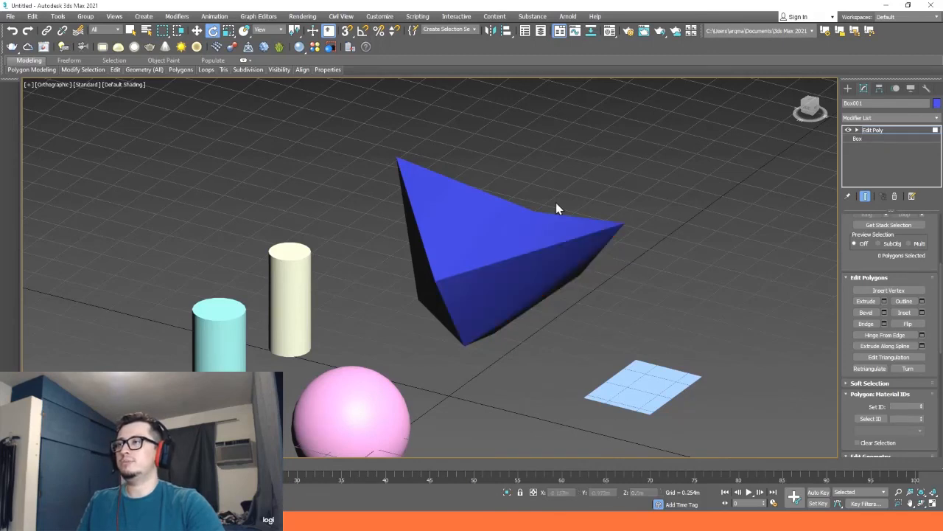